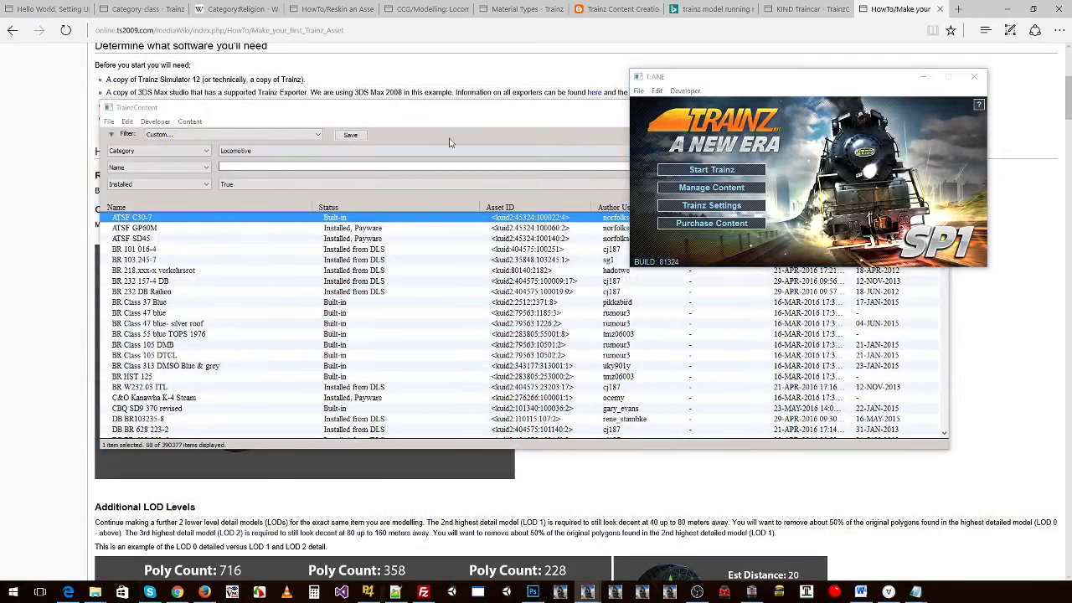
# - Close the content list window and bring the wiki guide on making a first Trainz asset to the front
pyautogui.click(537, 113)
pyautogui.click(935, 108)
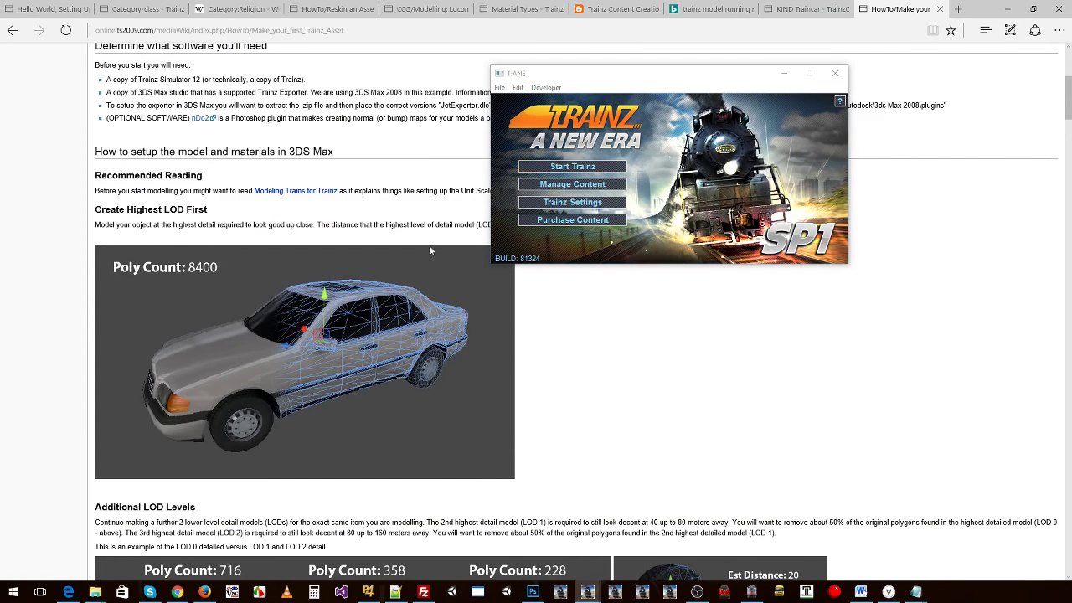
pyautogui.click(256, 120)
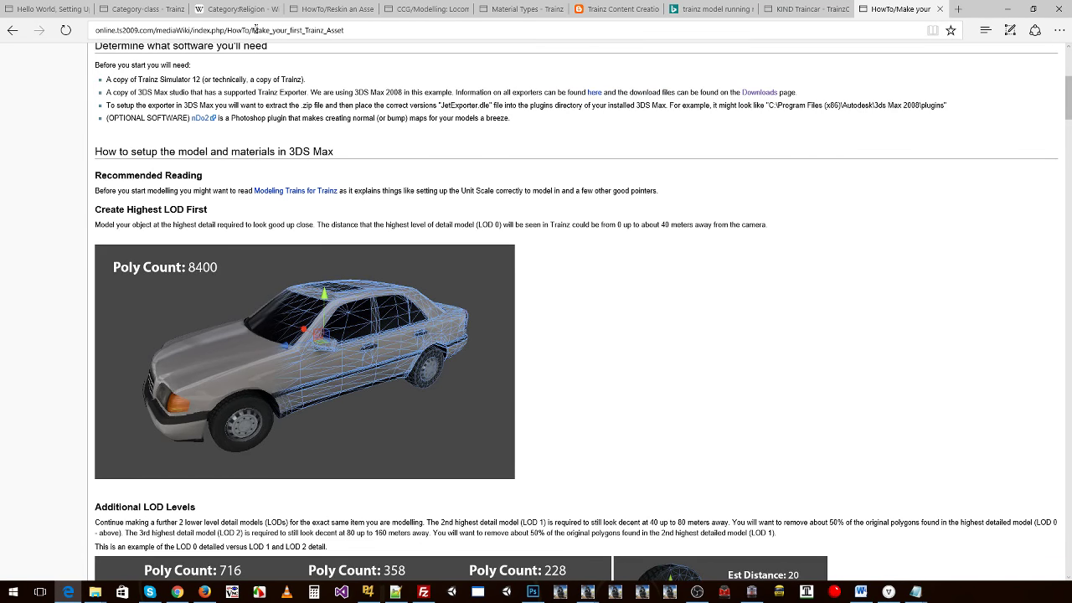
# - Examine the "Make your first Trainz Asset" guide, from its title and contents to the sections on LOD levels and poly counts
pyautogui.moveTo(256, 30); pyautogui.dragTo(379, 36)
pyautogui.click(380, 112)
pyautogui.scroll(-3, 441, 167)
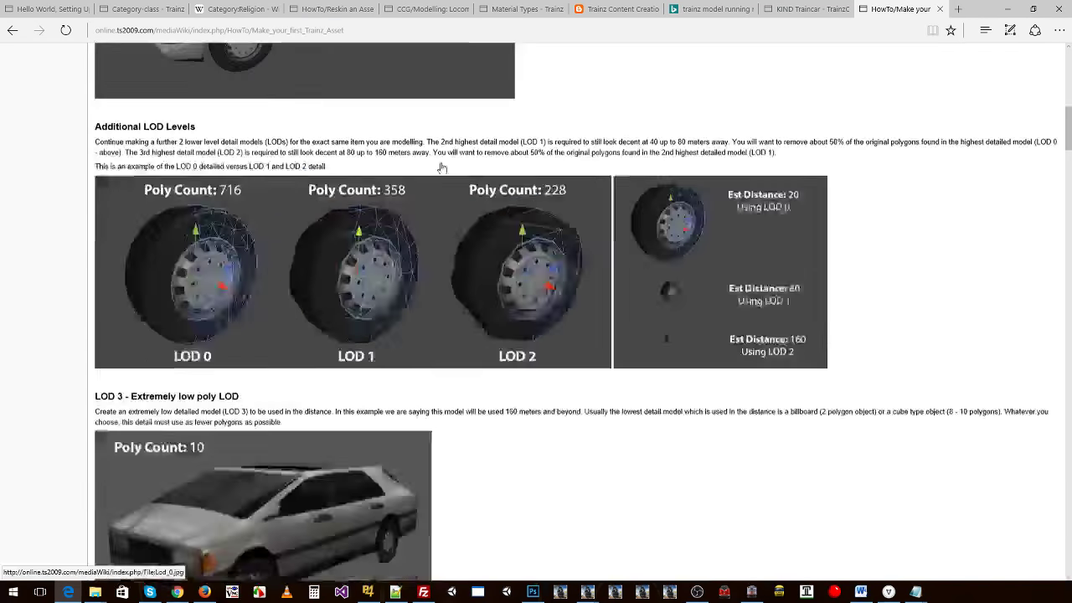
pyautogui.scroll(15, 440, 170)
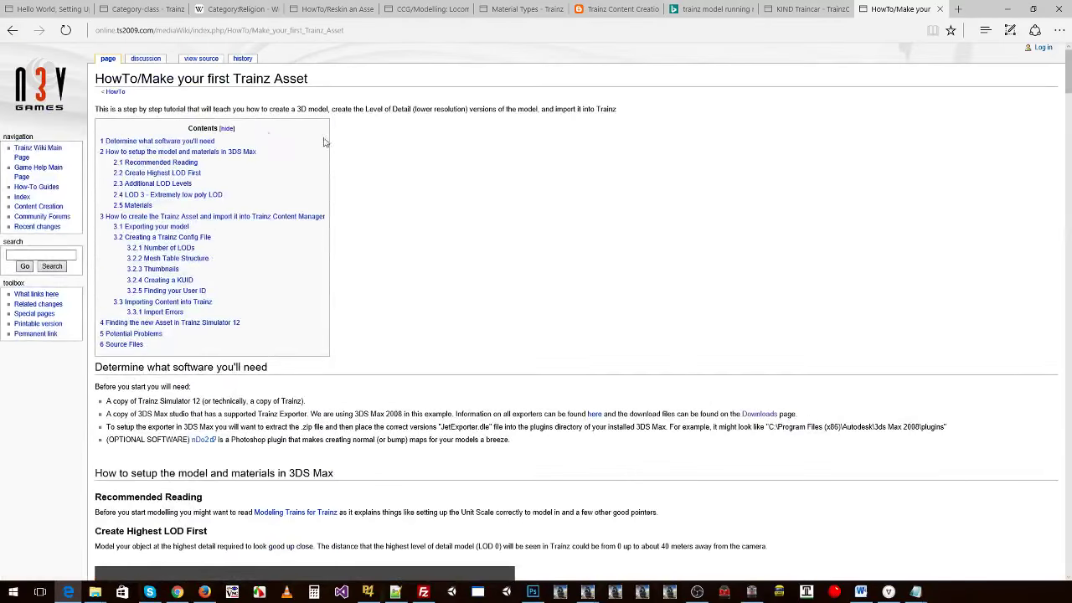
pyautogui.moveTo(98, 81); pyautogui.dragTo(256, 89)
pyautogui.click(369, 96)
pyautogui.scroll(-4, 395, 119)
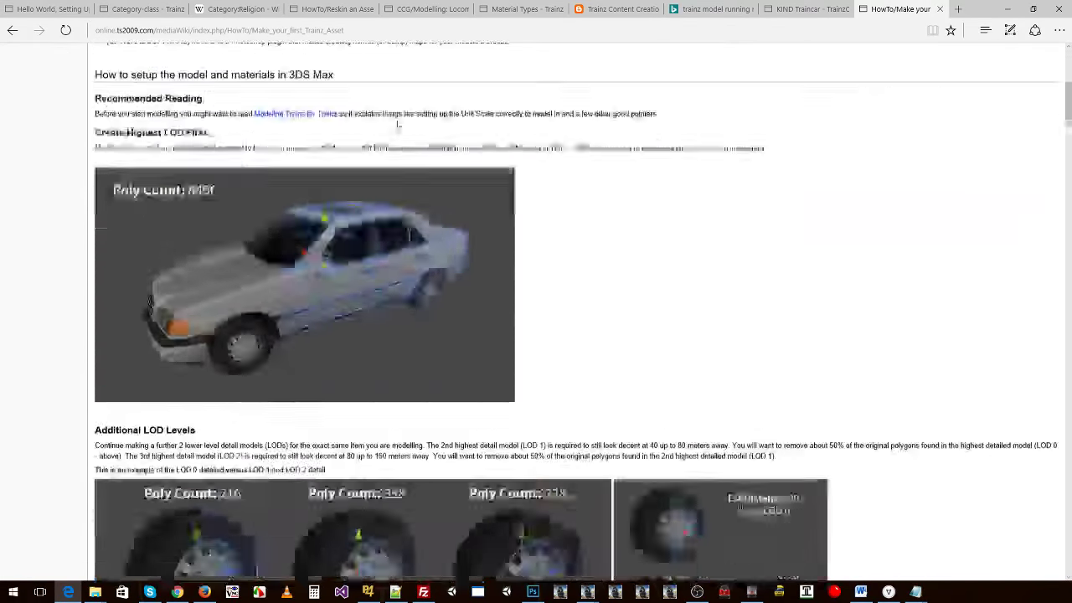
pyautogui.scroll(-7, 398, 124)
pyautogui.scroll(5, 424, 160)
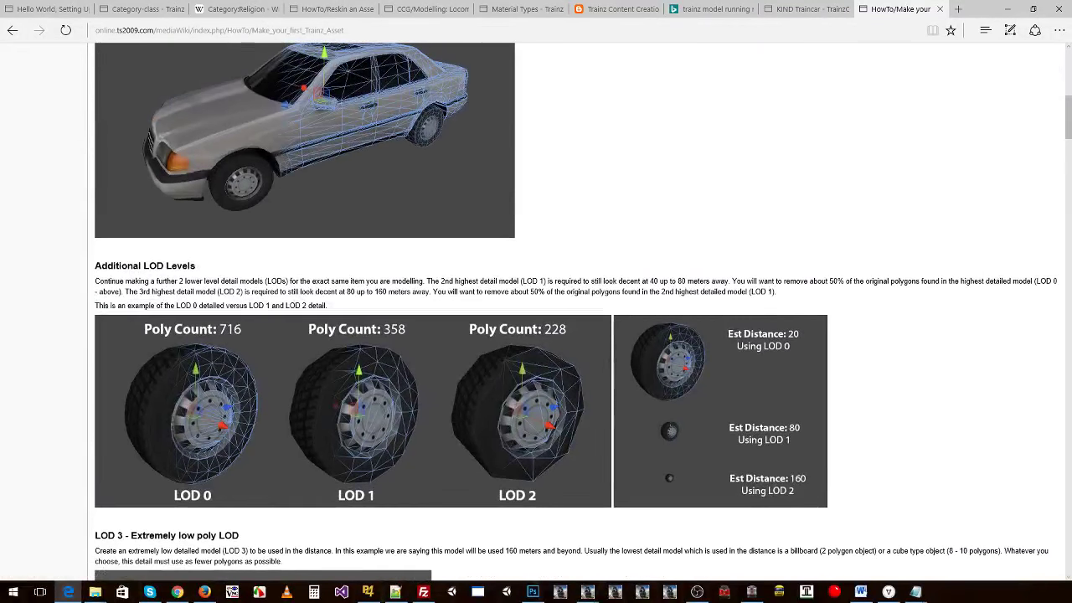
# - Switch to Trainz: A New Era and create a session on the Kickstarter County route with FossilFuels selected
pyautogui.click(587, 591)
pyautogui.doubleClick(452, 146)
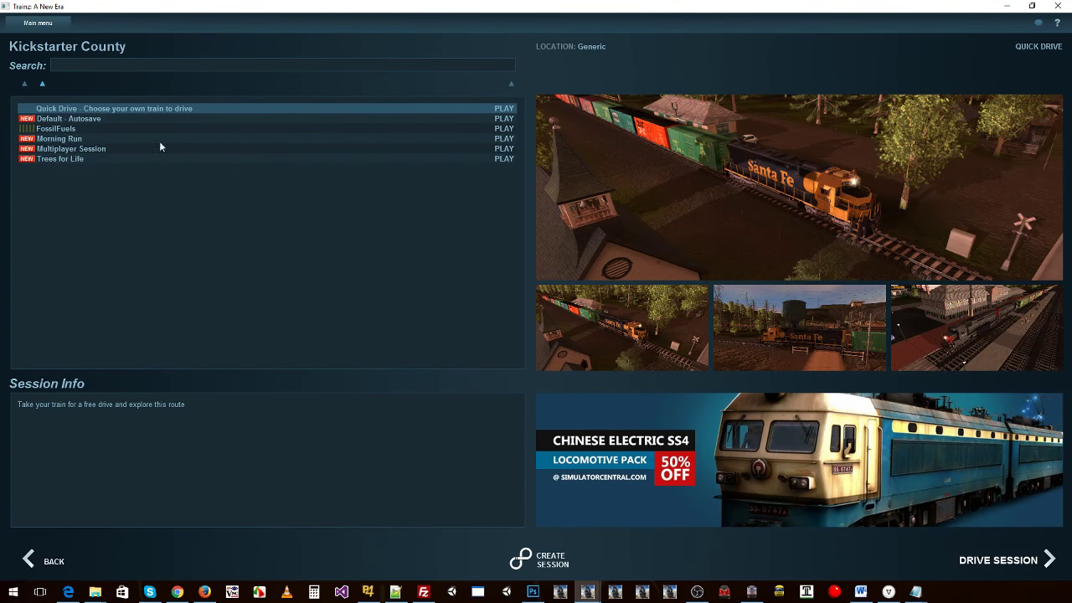
pyautogui.click(74, 129)
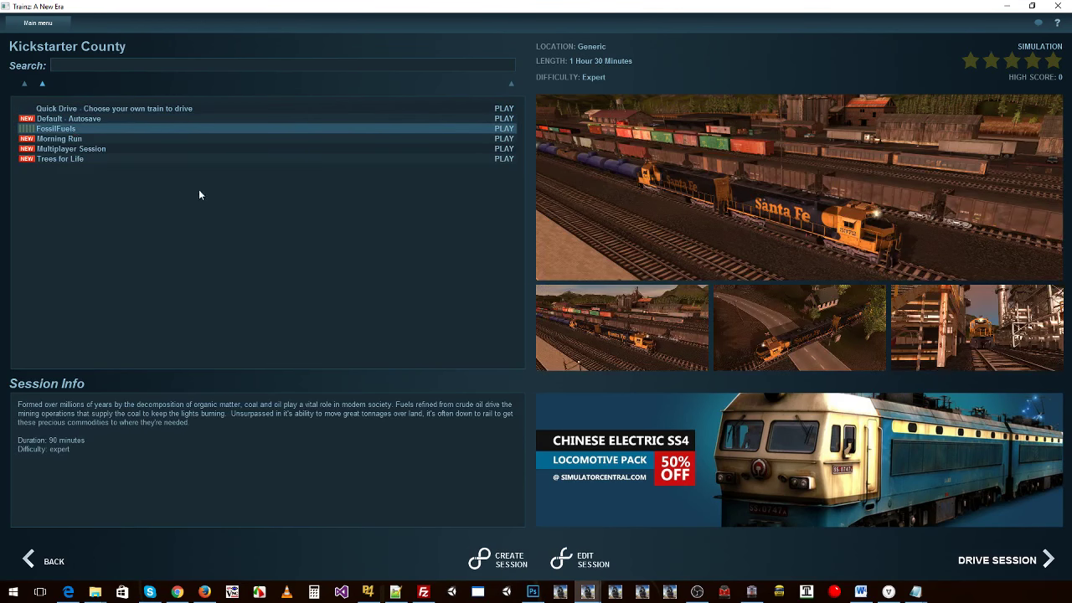
pyautogui.click(505, 561)
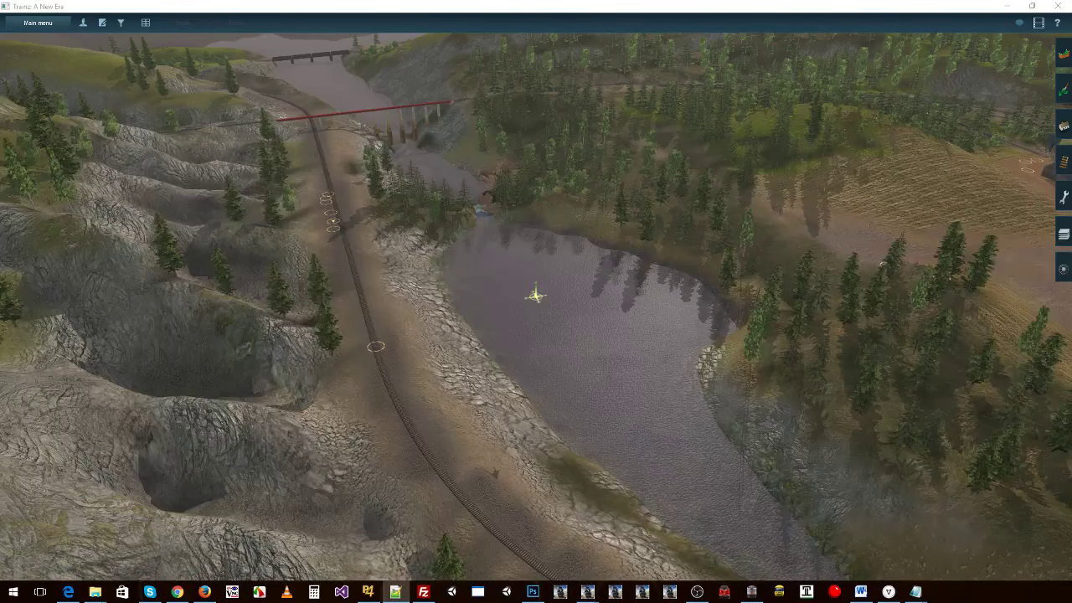
# - Examine the route's lake, railway tracks, forest and industrial area in the 3D view up to the horizon
pyautogui.rightClick(437, 254)
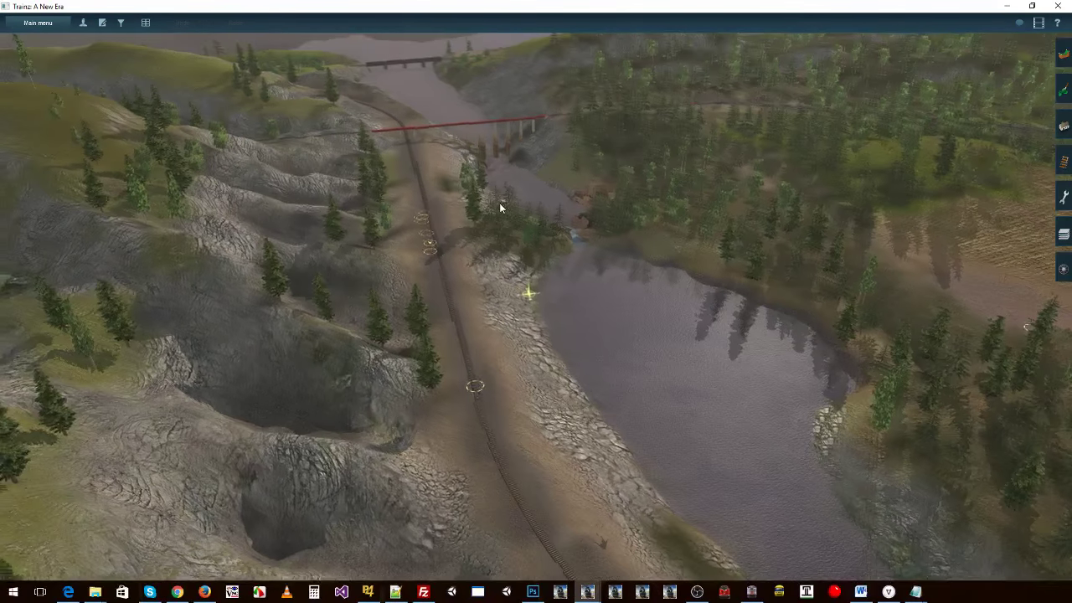
pyautogui.rightClick(501, 204)
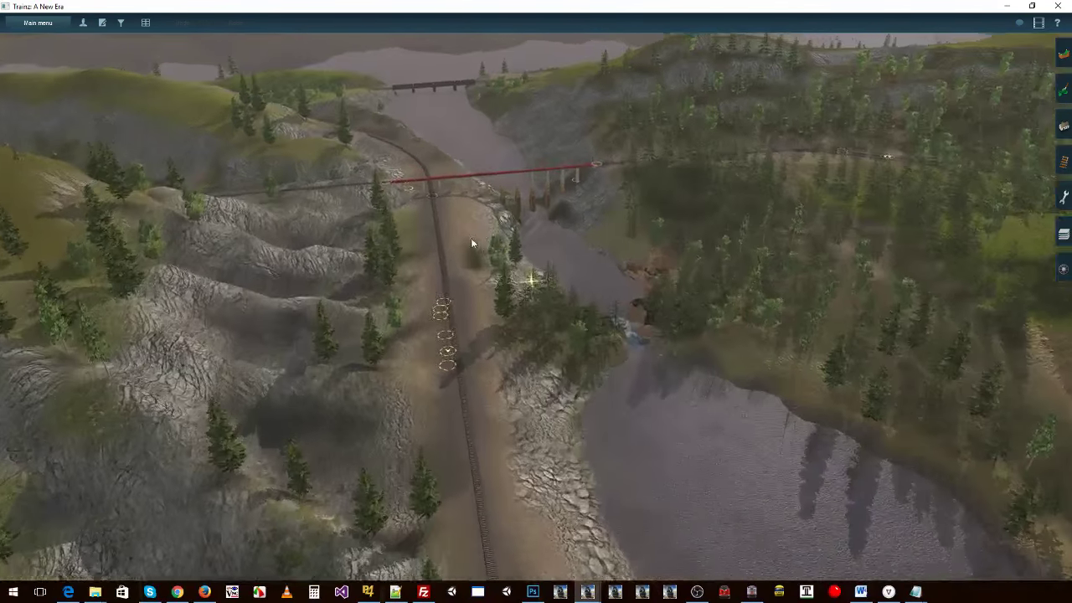
pyautogui.press('Right')
pyautogui.press('Down')
pyautogui.moveTo(506, 408); pyautogui.dragTo(548, 267, button='right')
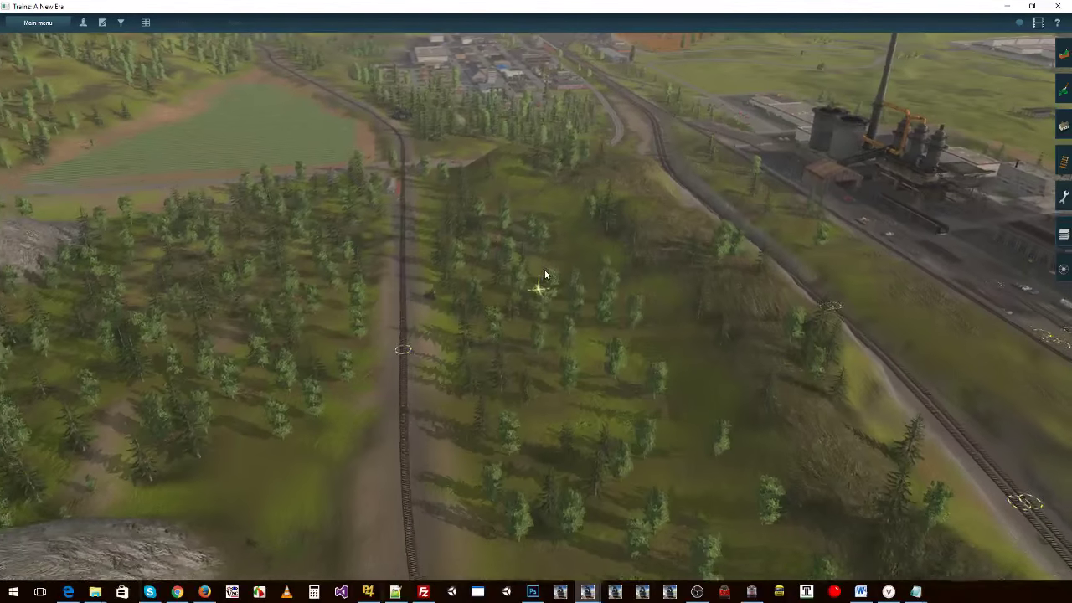
pyautogui.scroll(-2, 542, 272)
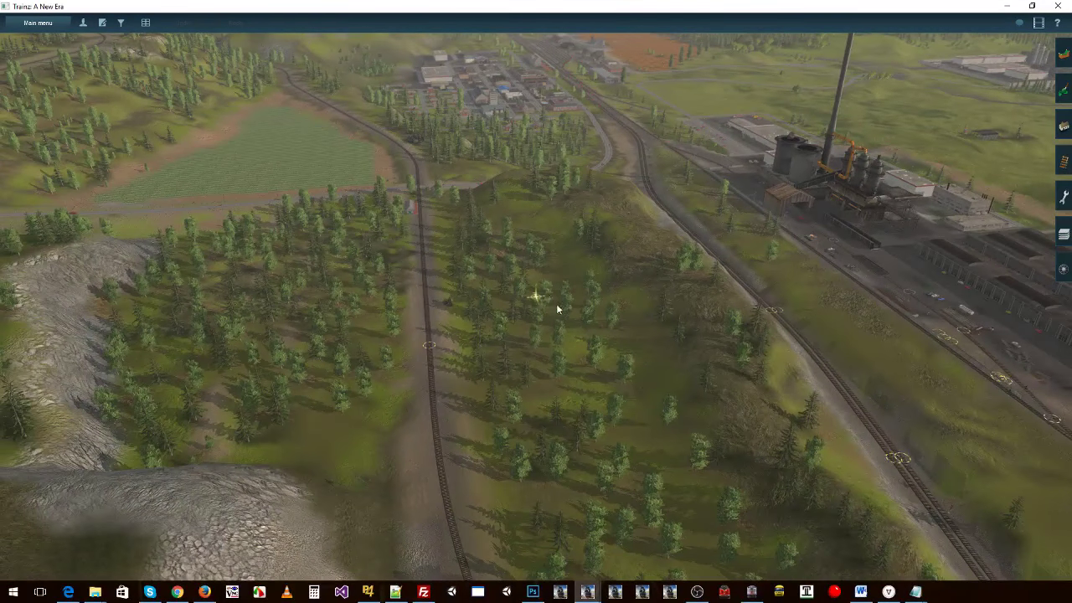
pyautogui.press('Left')
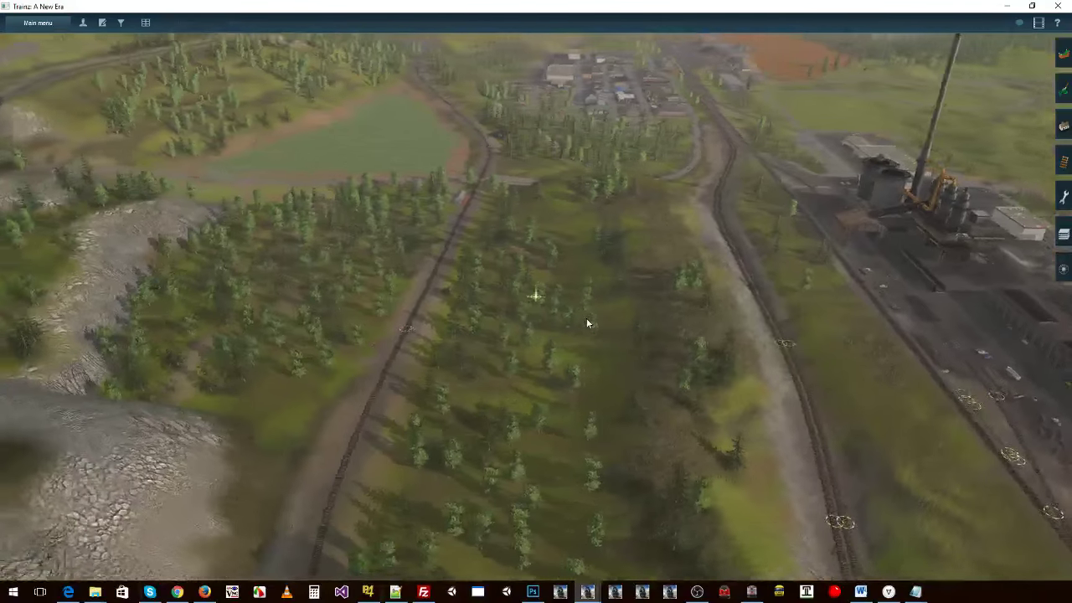
pyautogui.press('Down')
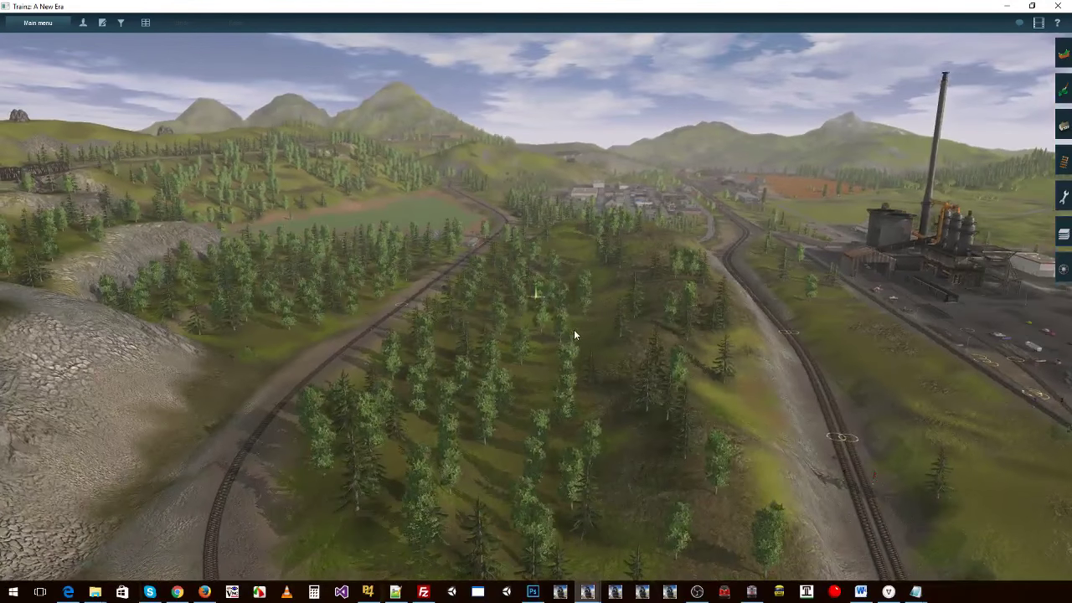
# - Review the video settings for draw distance, scenery, trees and post processing, and accept them
pyautogui.click(38, 23)
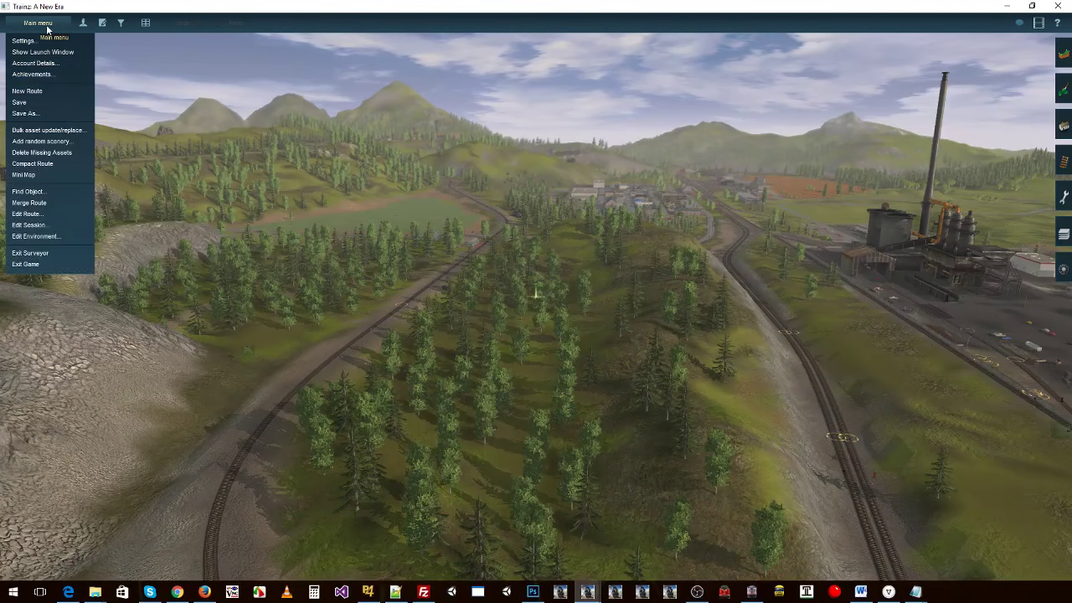
pyautogui.click(38, 40)
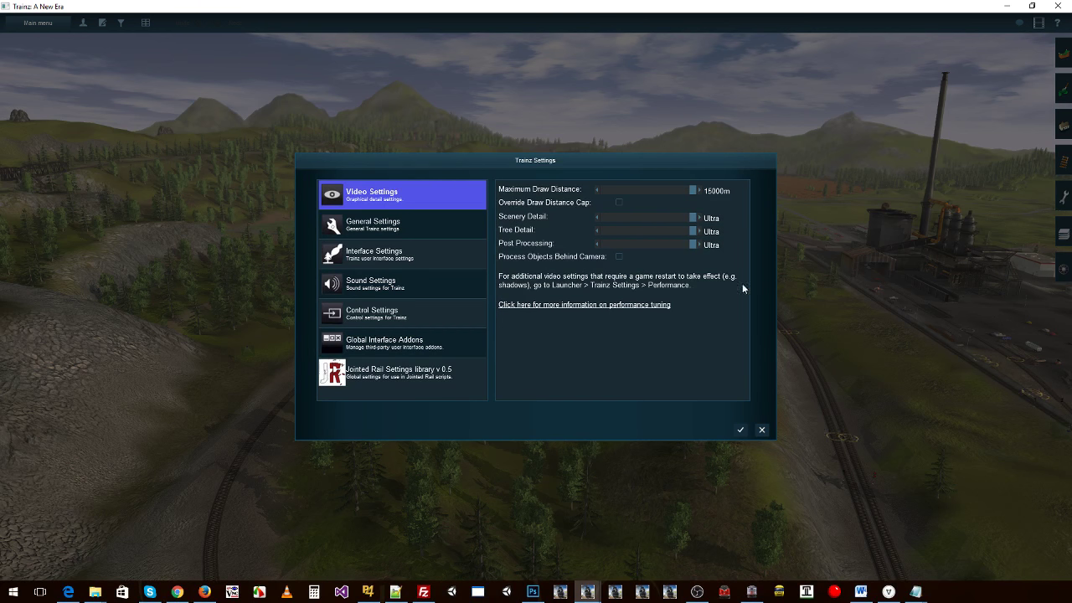
pyautogui.click(740, 431)
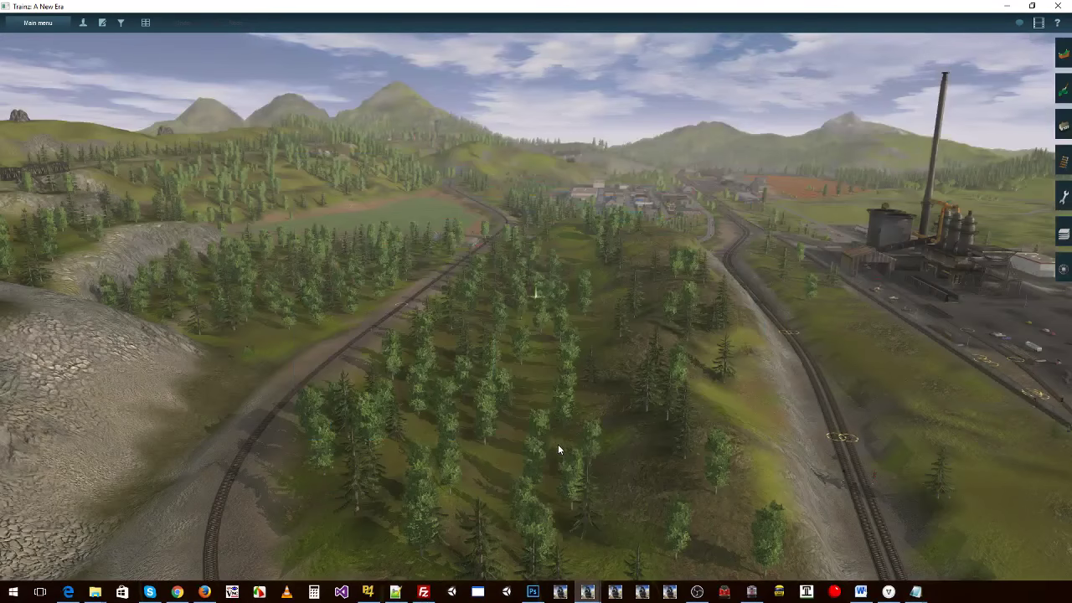
# - Find the grassy outer edge of the route beside the lake on the map and examine its terrain in 3D
pyautogui.press('m')
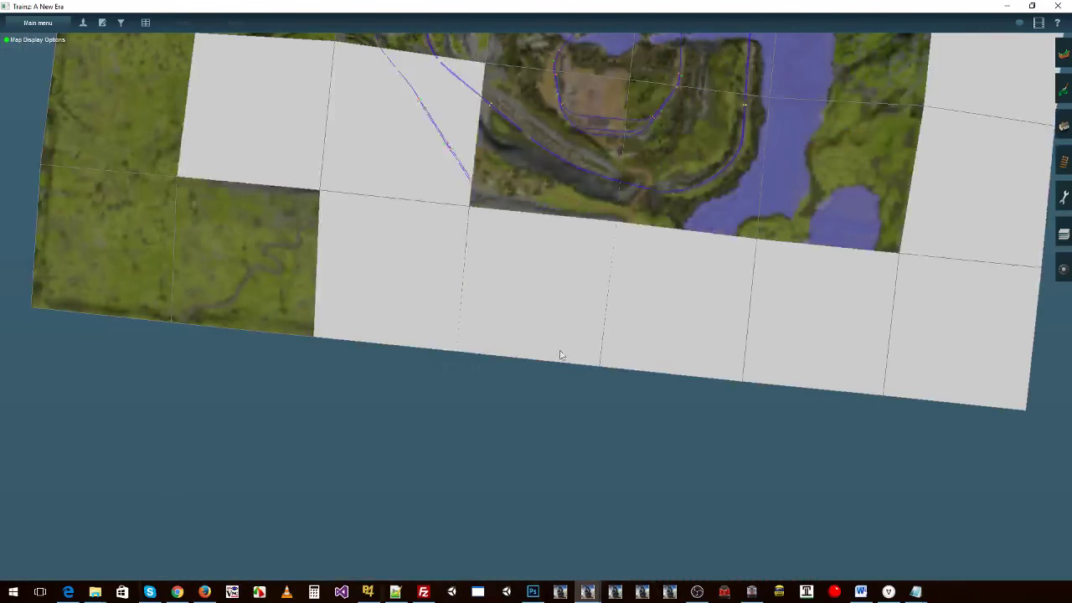
pyautogui.scroll(5, 597, 293)
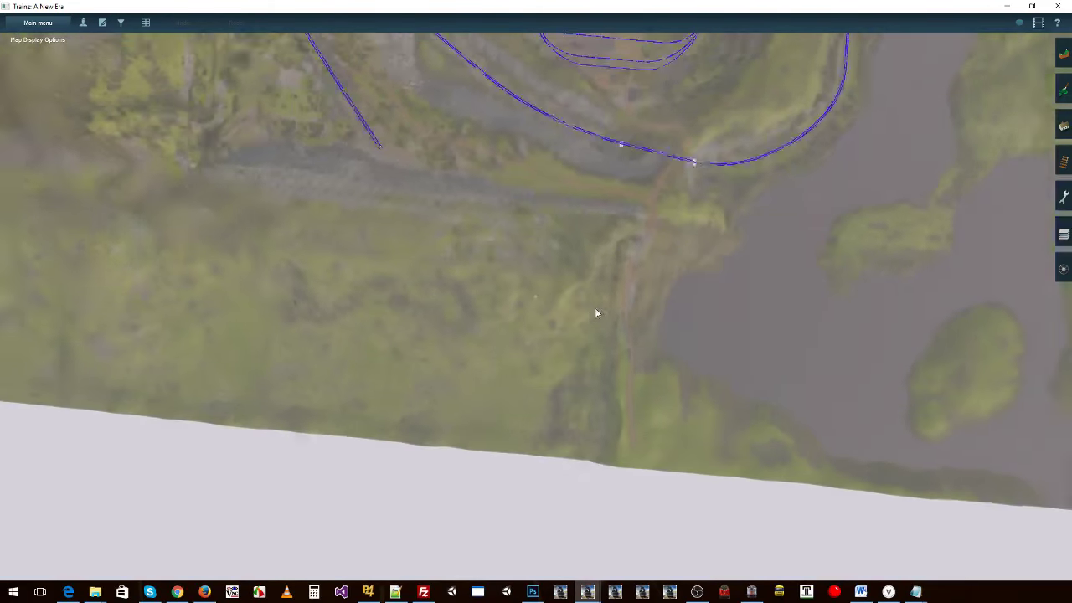
pyautogui.scroll(5, 590, 311)
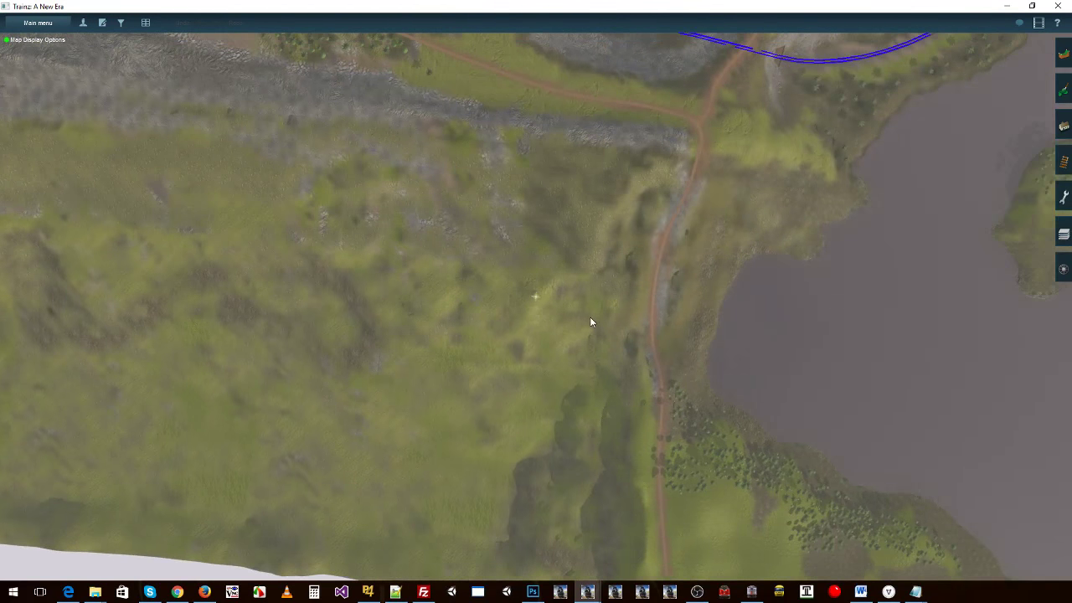
pyautogui.press('m')
pyautogui.press('Up')
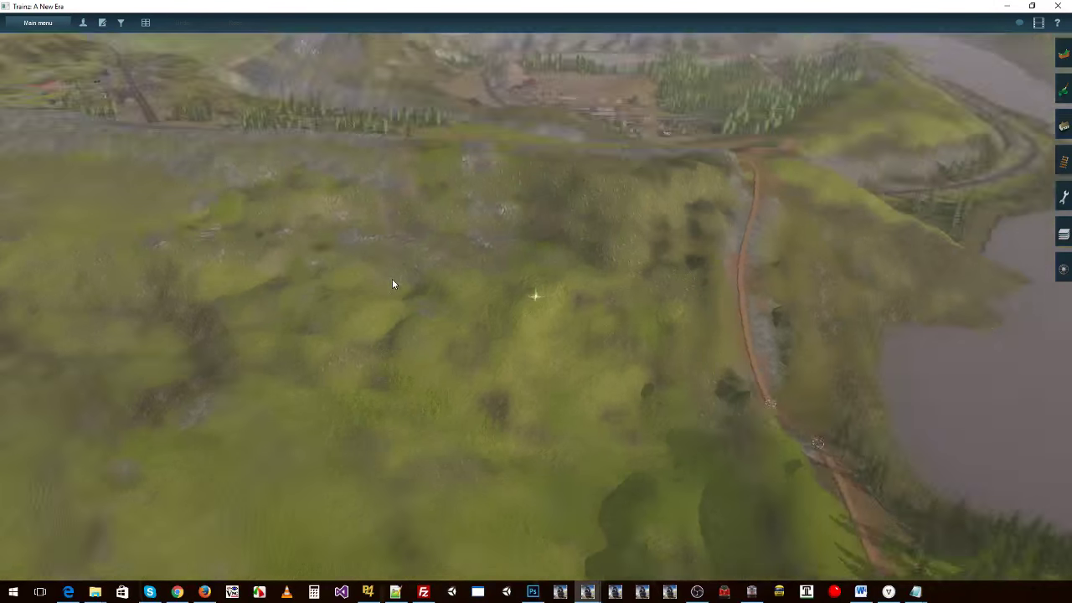
pyautogui.rightClick(368, 196)
pyautogui.press('Left')
pyautogui.press('w')
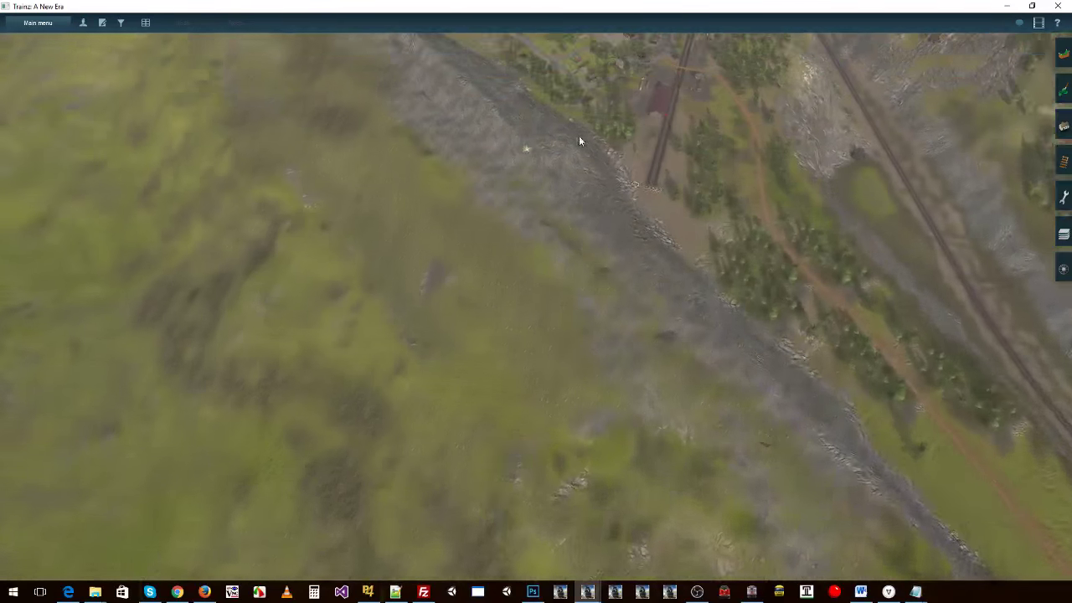
# - Locate the high grassy hill near the winding road on the map and examine its summit and slopes in 3D
pyautogui.press('m')
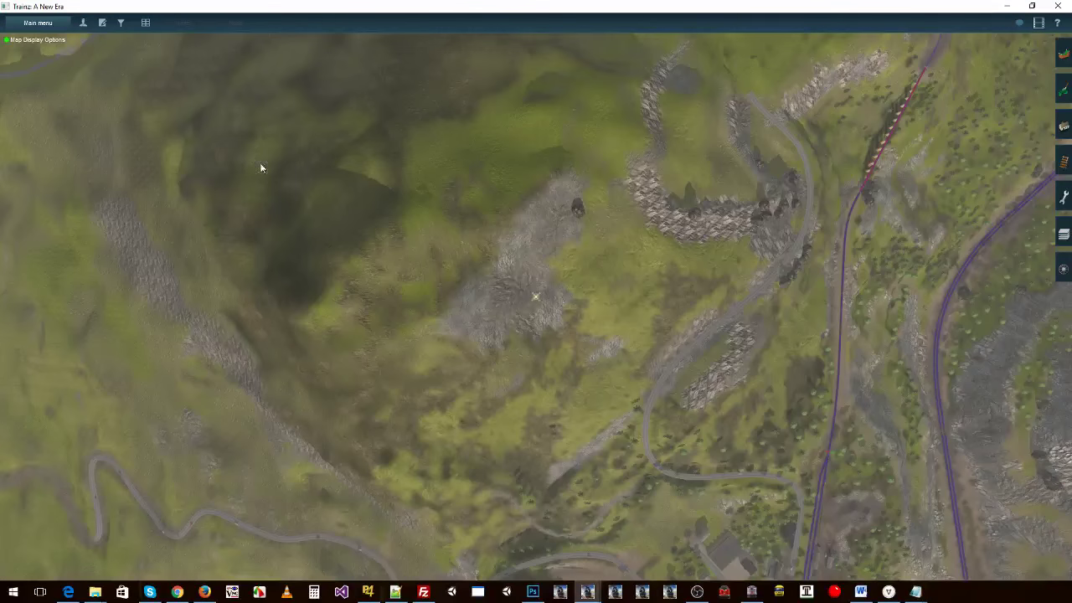
pyautogui.press('Up')
pyautogui.press('Left')
pyautogui.press('m')
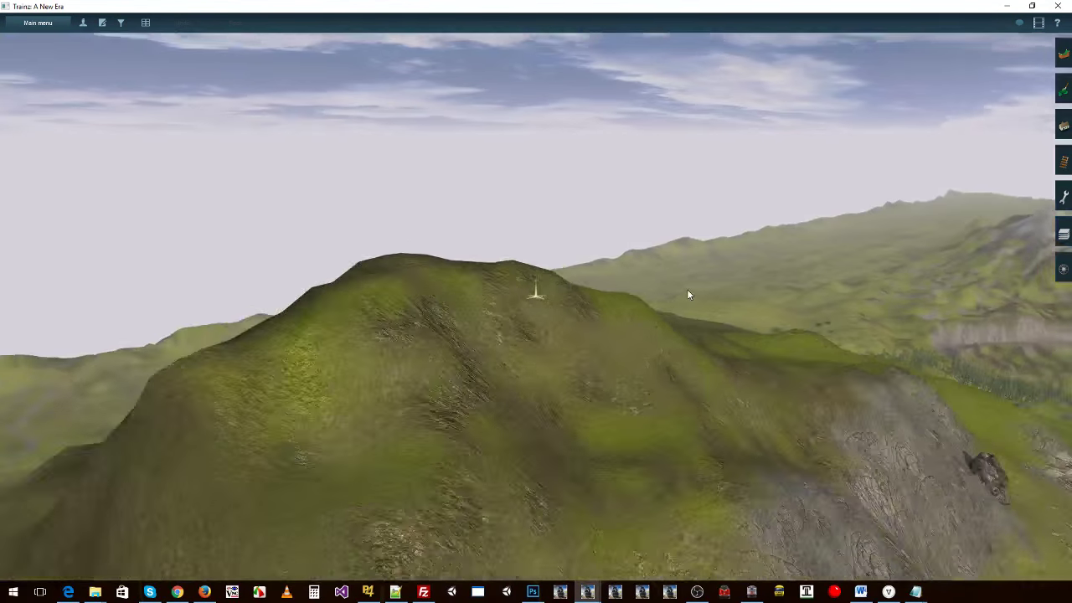
pyautogui.rightClick(670, 383)
pyautogui.press('Left')
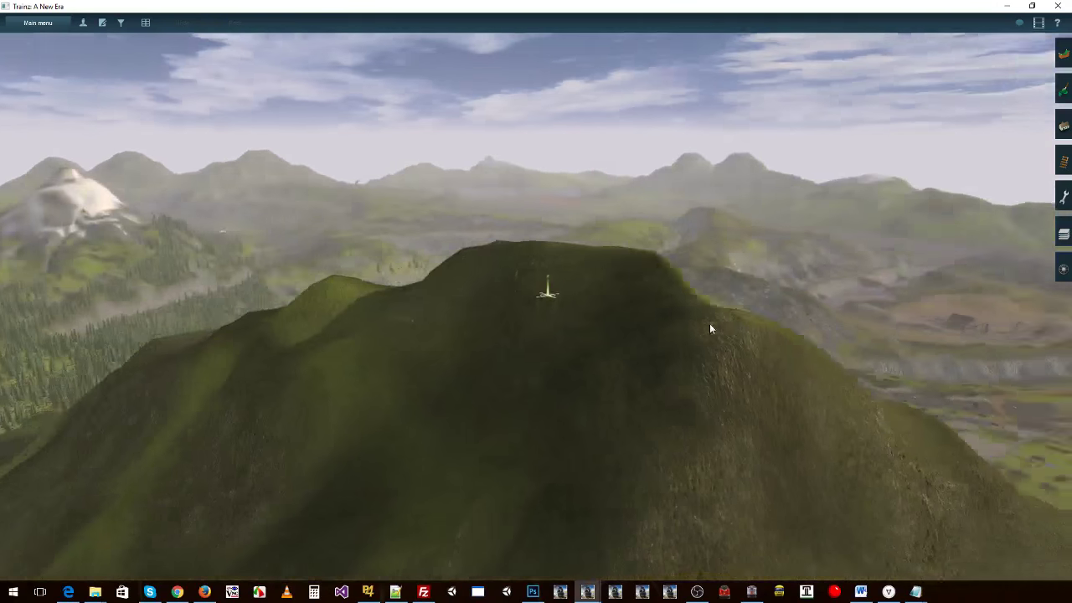
pyautogui.press('Up')
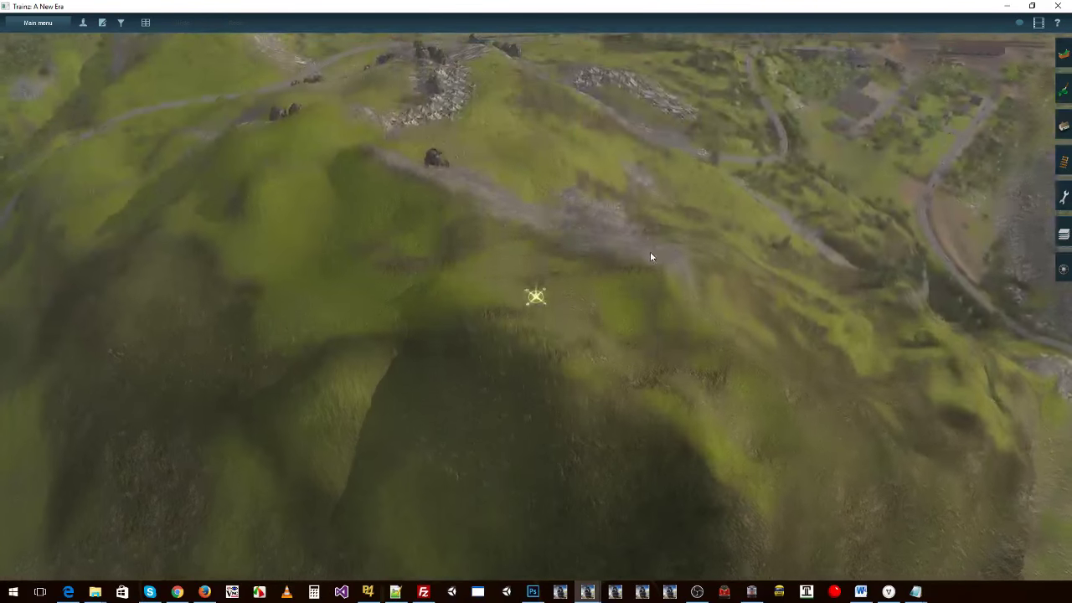
pyautogui.rightClick(649, 255)
pyautogui.rightClick(647, 264)
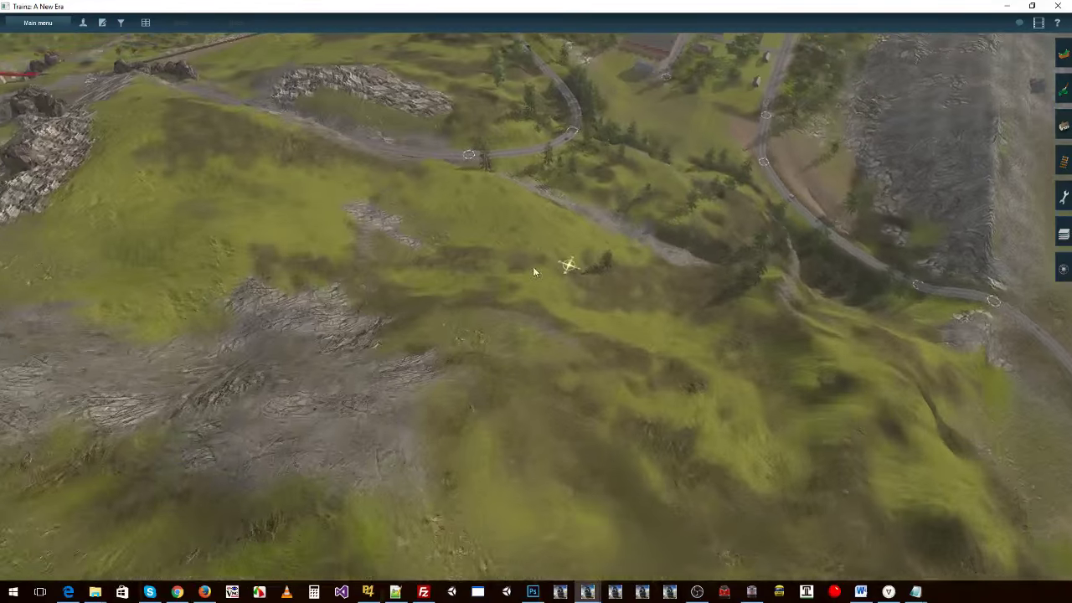
pyautogui.press('Down')
pyautogui.press('Down')
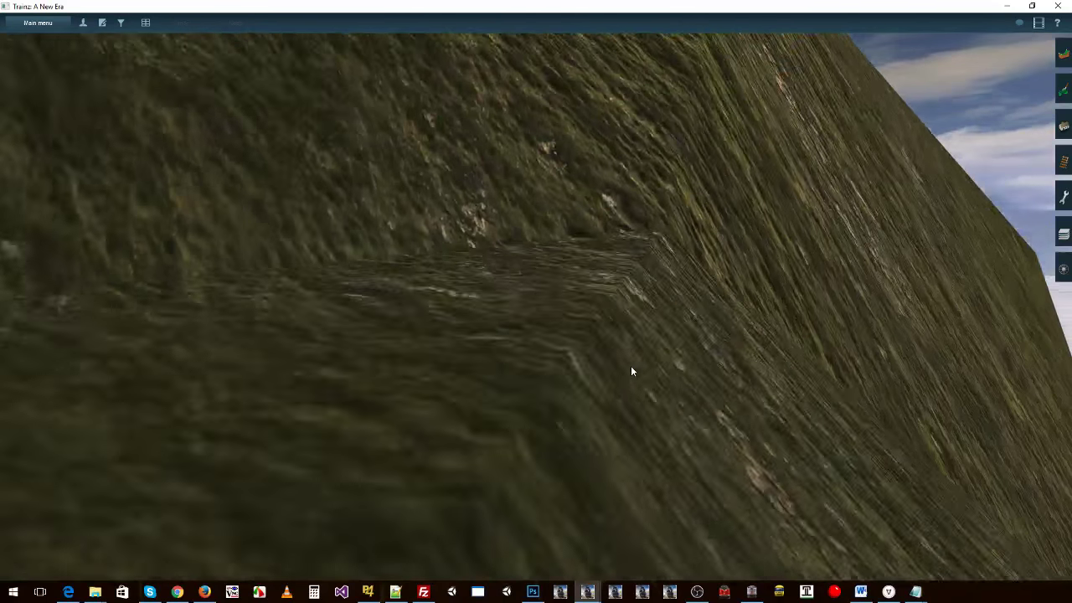
# - Examine the valley and ground textures from the hill at different distances, and the whole route layout on the map
pyautogui.scroll(-5, 654, 368)
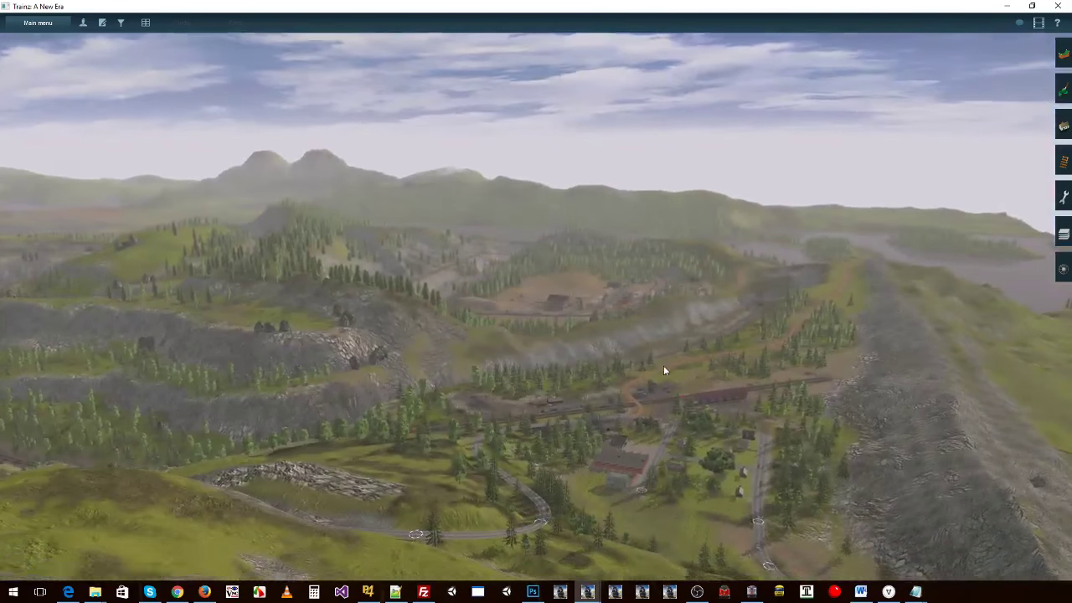
pyautogui.scroll(3, 666, 360)
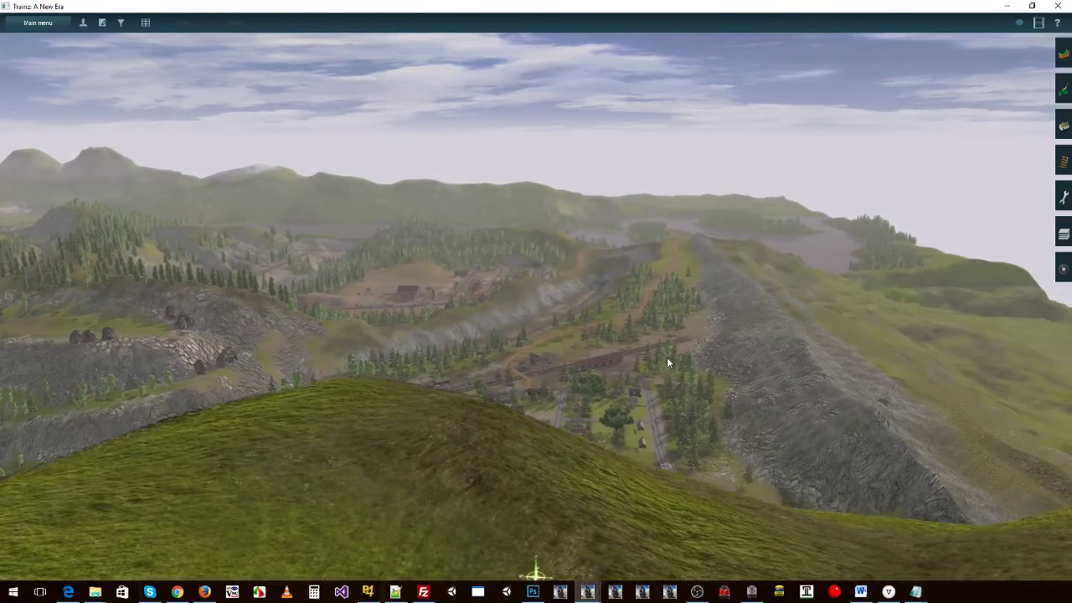
pyautogui.scroll(5, 667, 357)
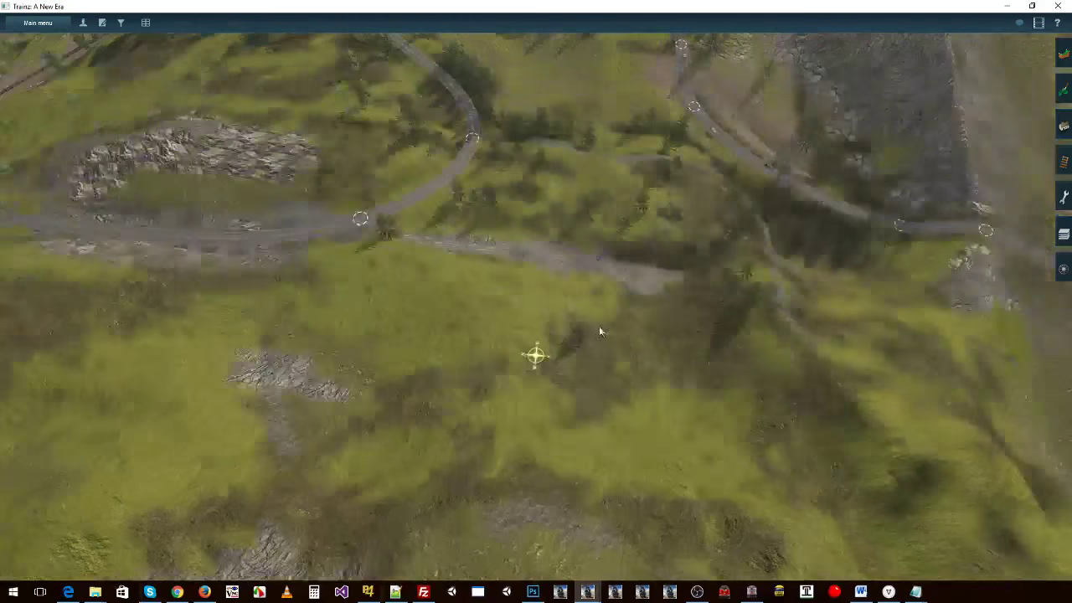
pyautogui.scroll(-5, 557, 256)
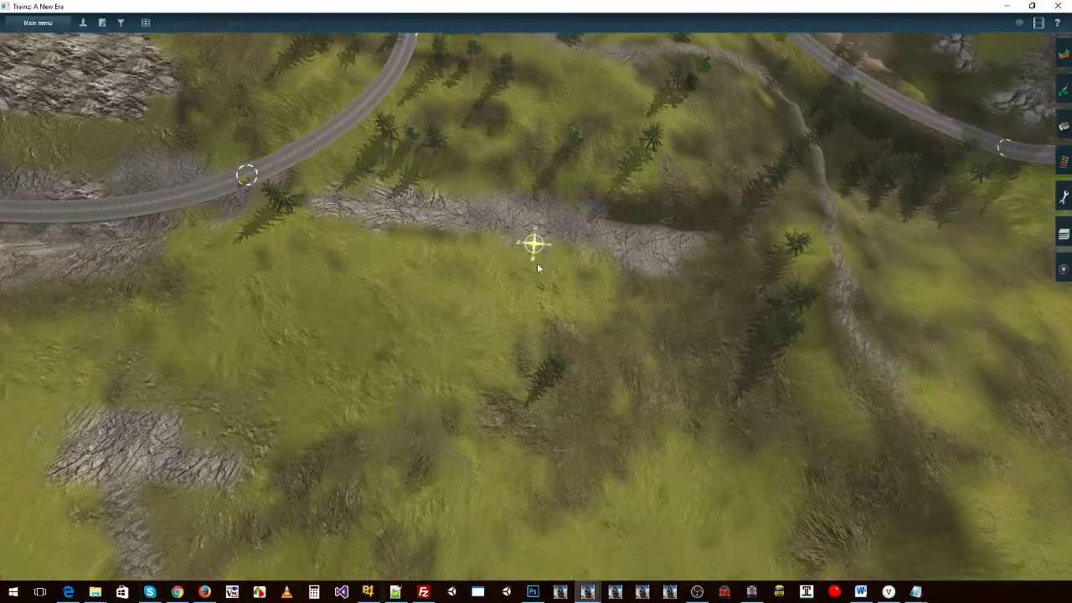
pyautogui.scroll(-8, 538, 297)
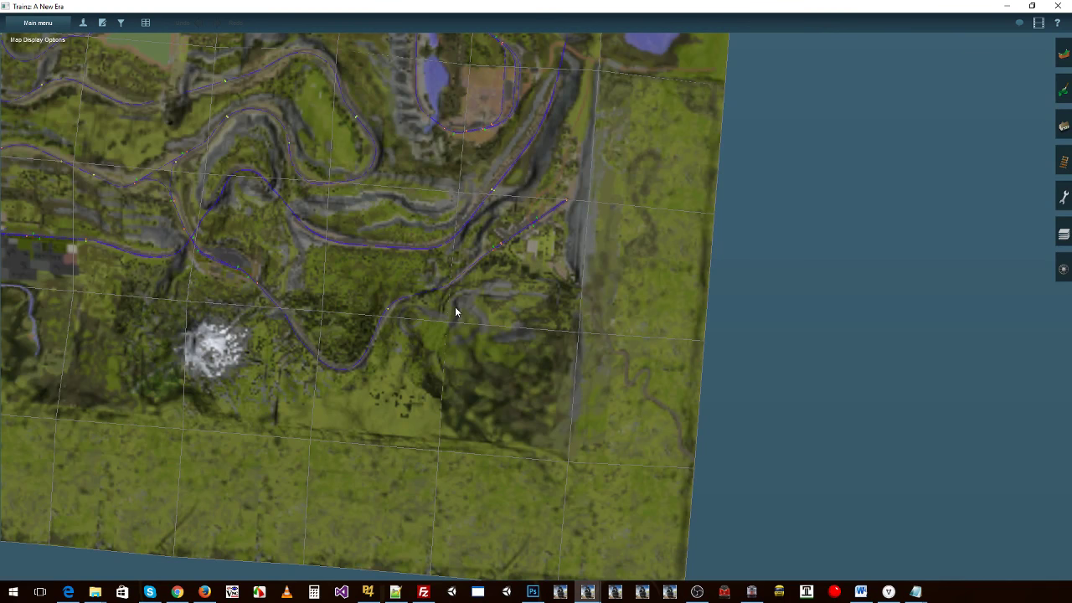
pyautogui.scroll(-6, 454, 310)
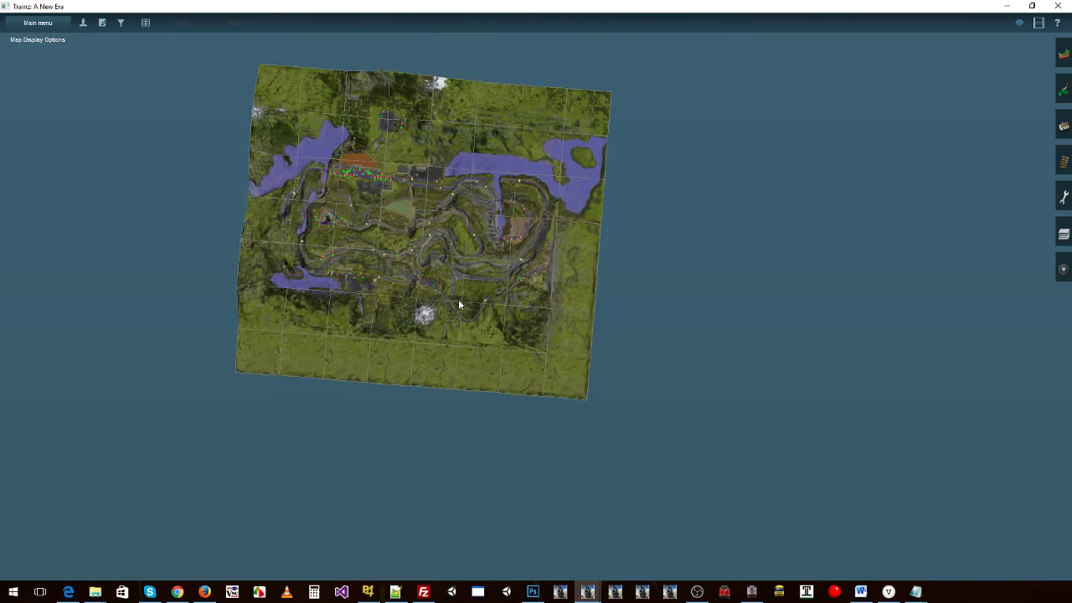
# - Locate the grassy hilltop beside the winding road on the map and examine the valley and distant mountains in 3D
pyautogui.scroll(-2, 458, 304)
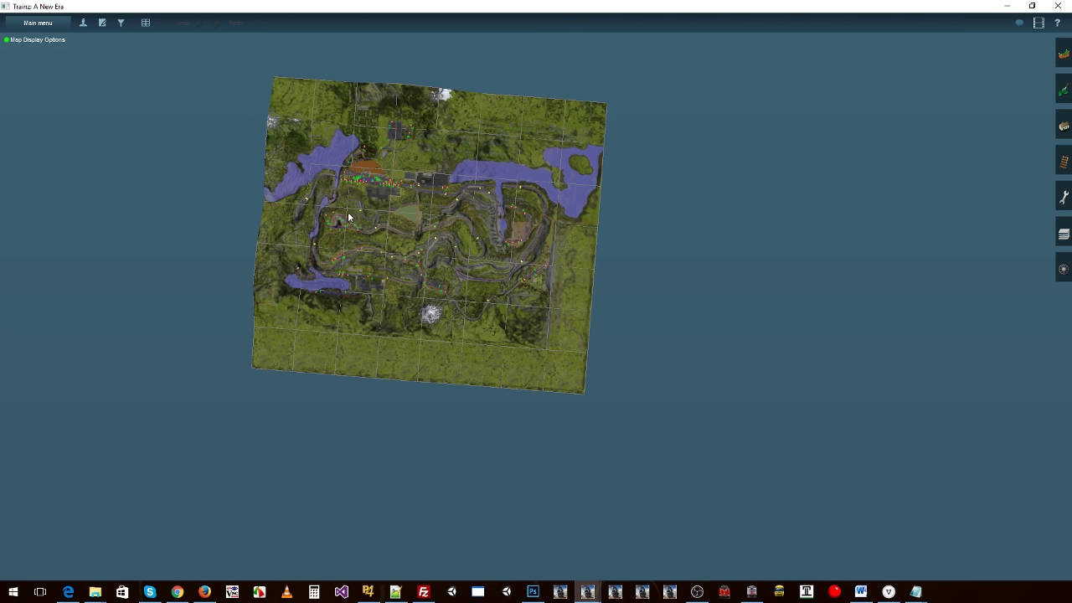
pyautogui.rightClick(557, 234)
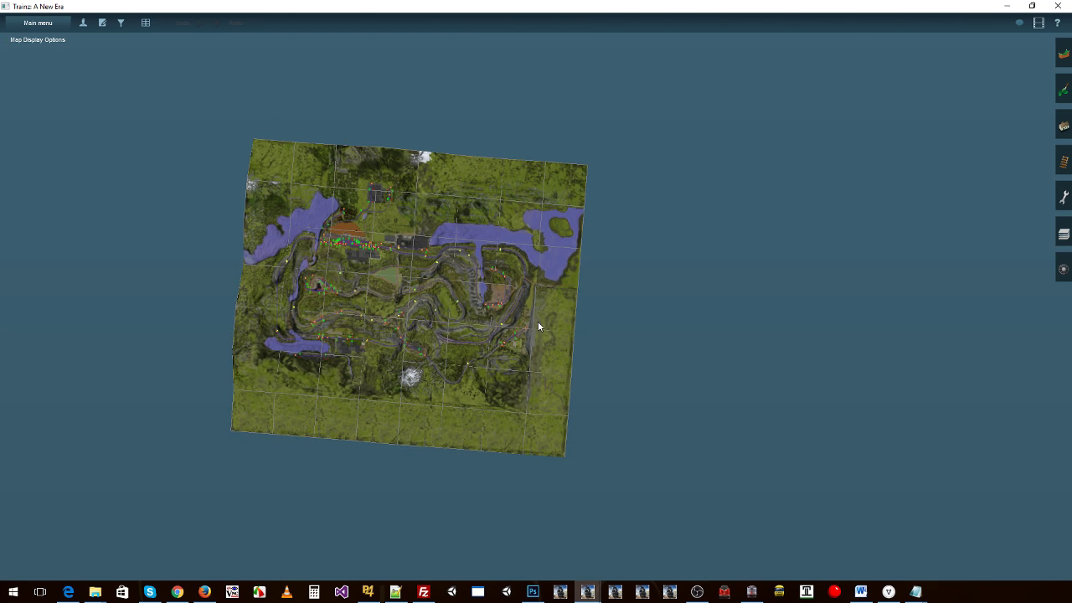
pyautogui.scroll(10, 537, 323)
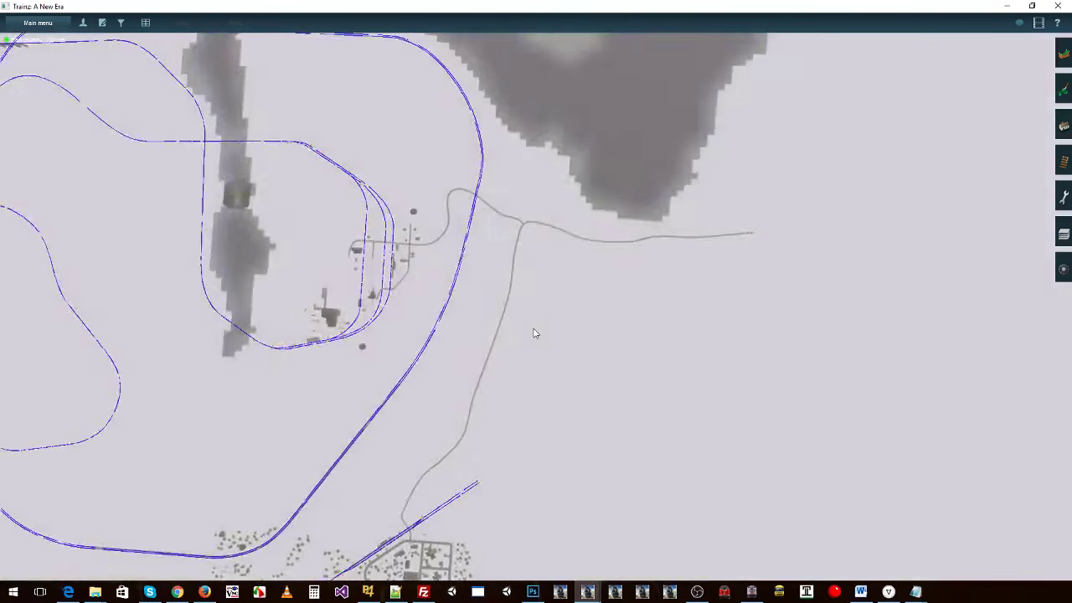
pyautogui.scroll(8, 533, 332)
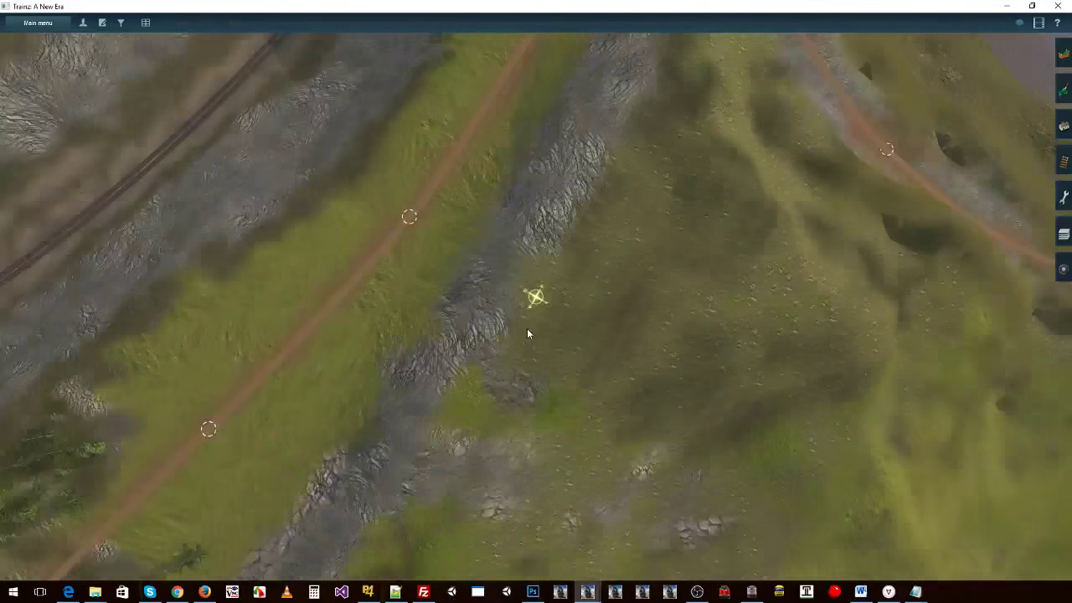
pyautogui.press('Left')
pyautogui.press('Down')
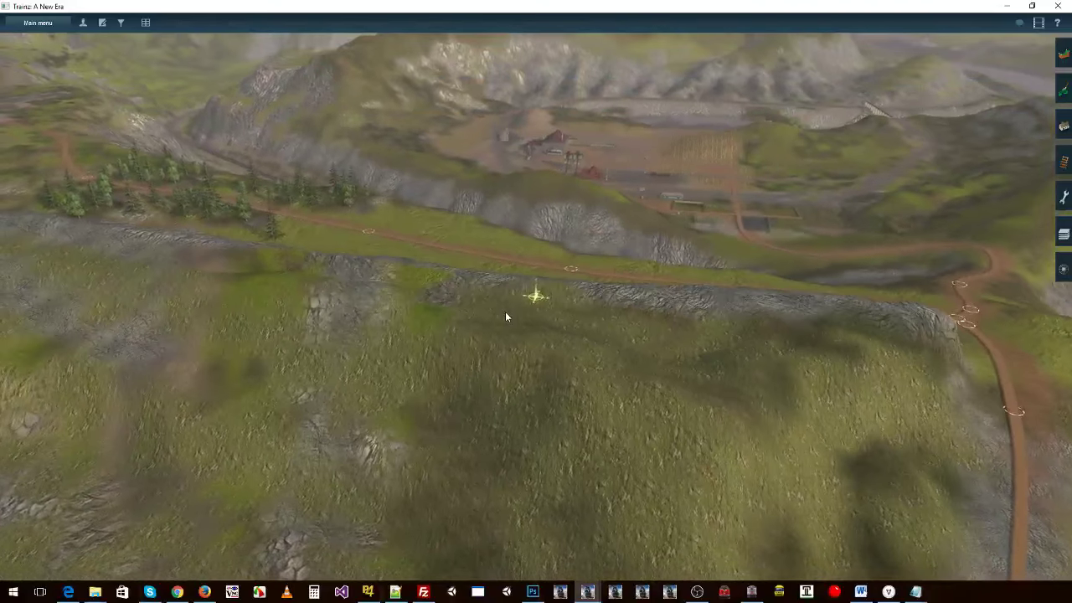
pyautogui.scroll(3, 505, 317)
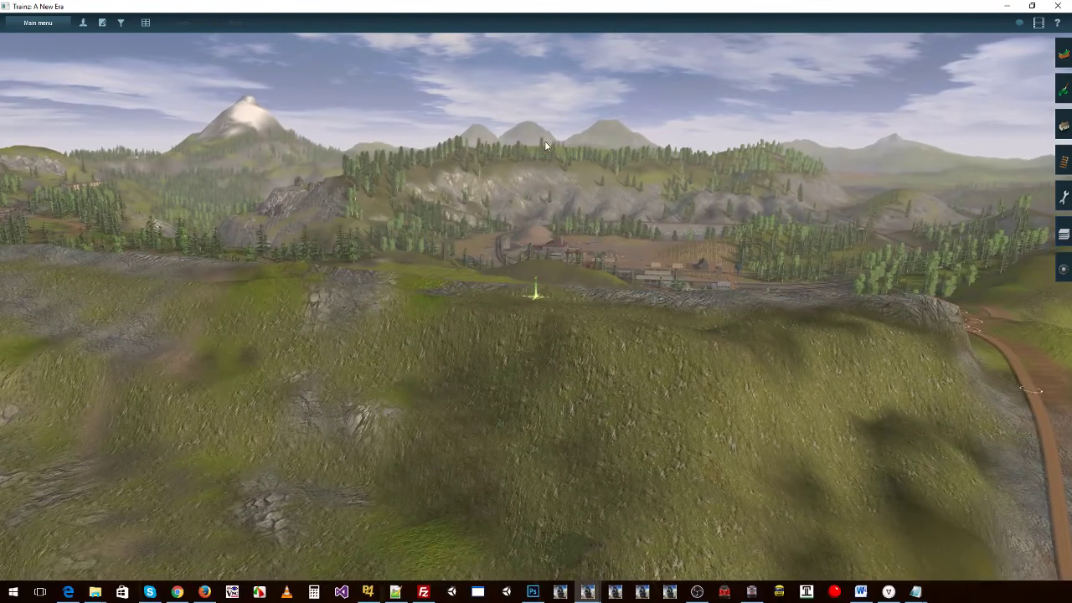
# - Set the maximum draw distance to 4000 m in the video settings and accept the change
pyautogui.click(41, 23)
pyautogui.click(30, 41)
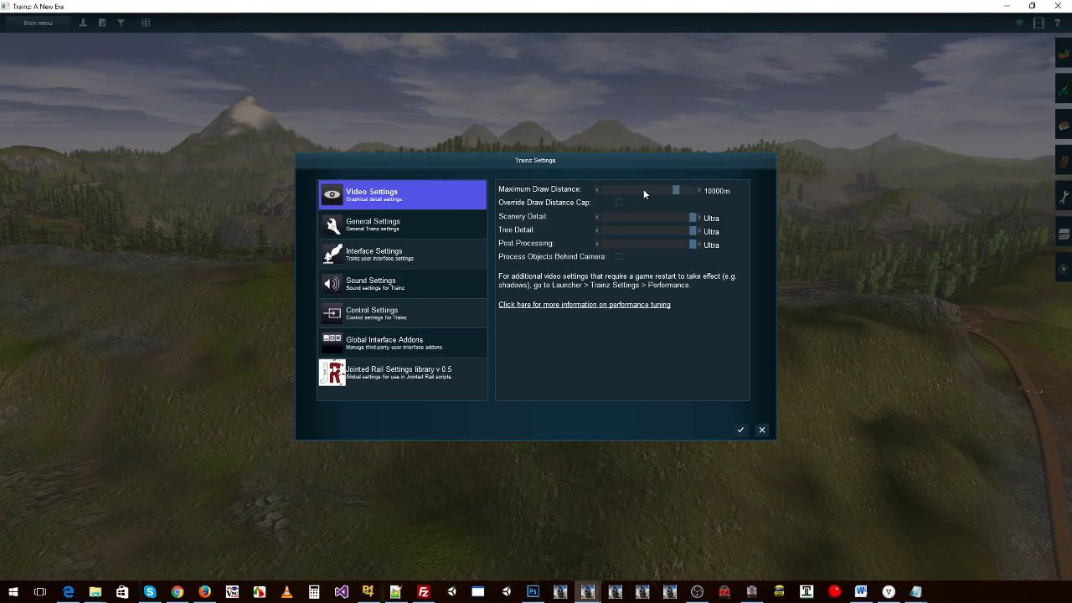
pyautogui.moveTo(644, 190); pyautogui.dragTo(648, 190)
pyautogui.click(740, 431)
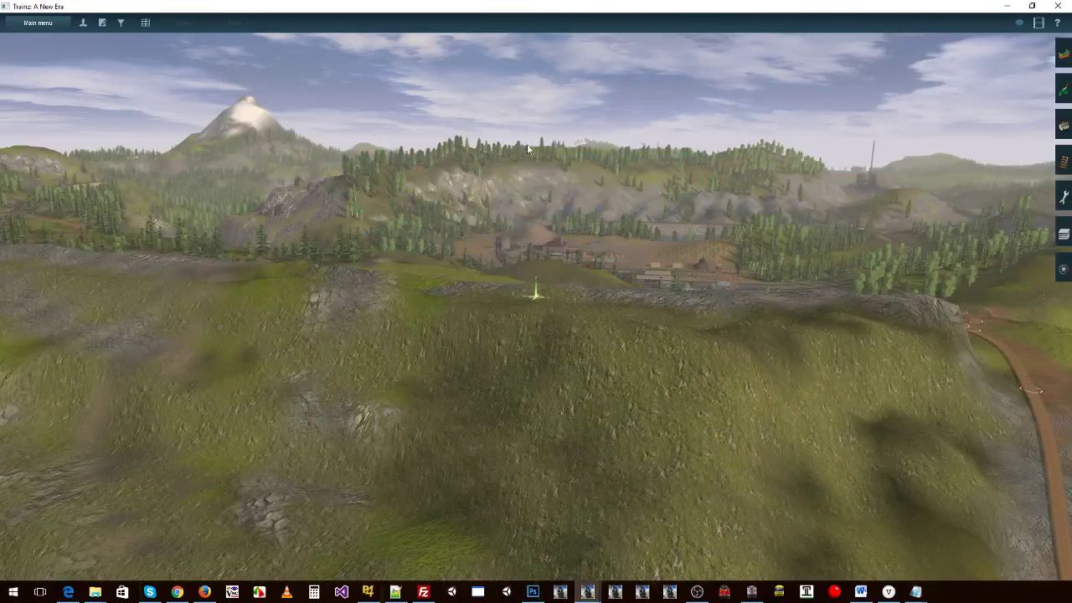
# - Examine the forested ridge, rocky slopes and distant hills in 3D from several positions and distances
pyautogui.rightClick(527, 197)
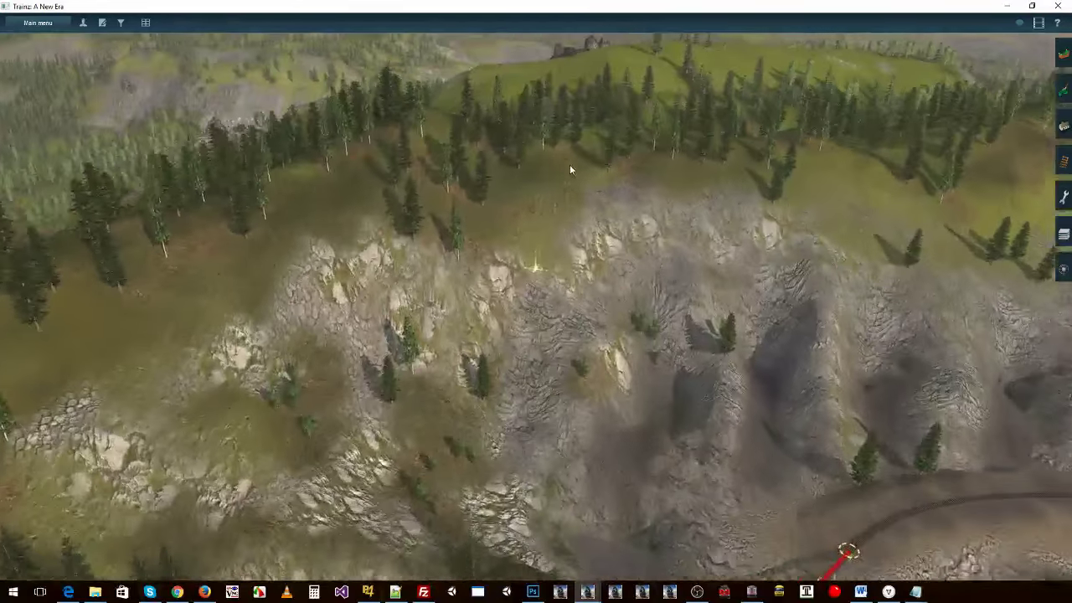
pyautogui.rightClick(570, 168)
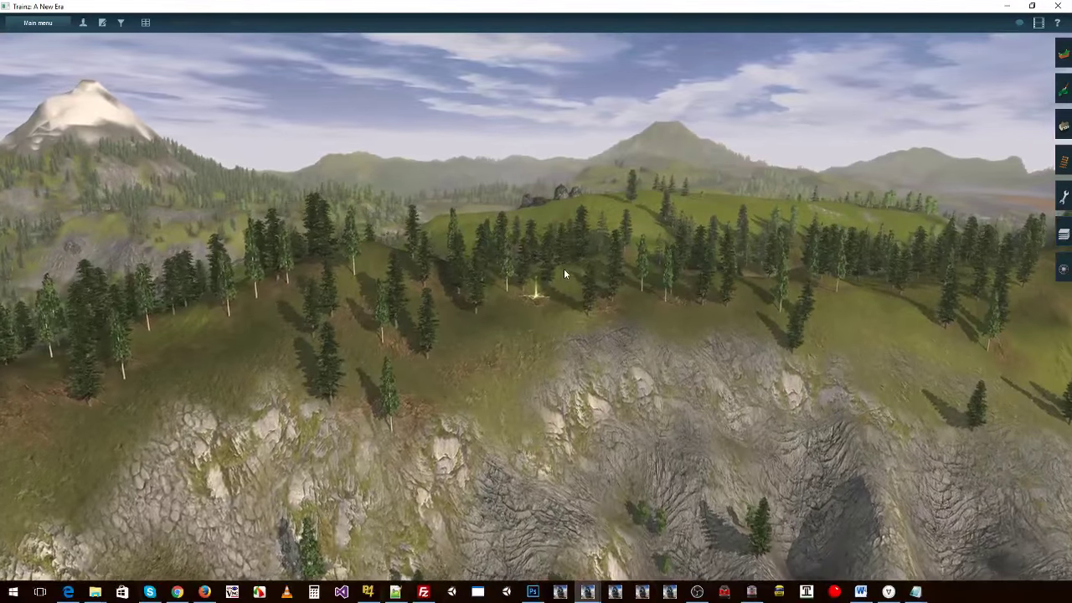
pyautogui.scroll(4, 569, 249)
pyautogui.rightClick(569, 241)
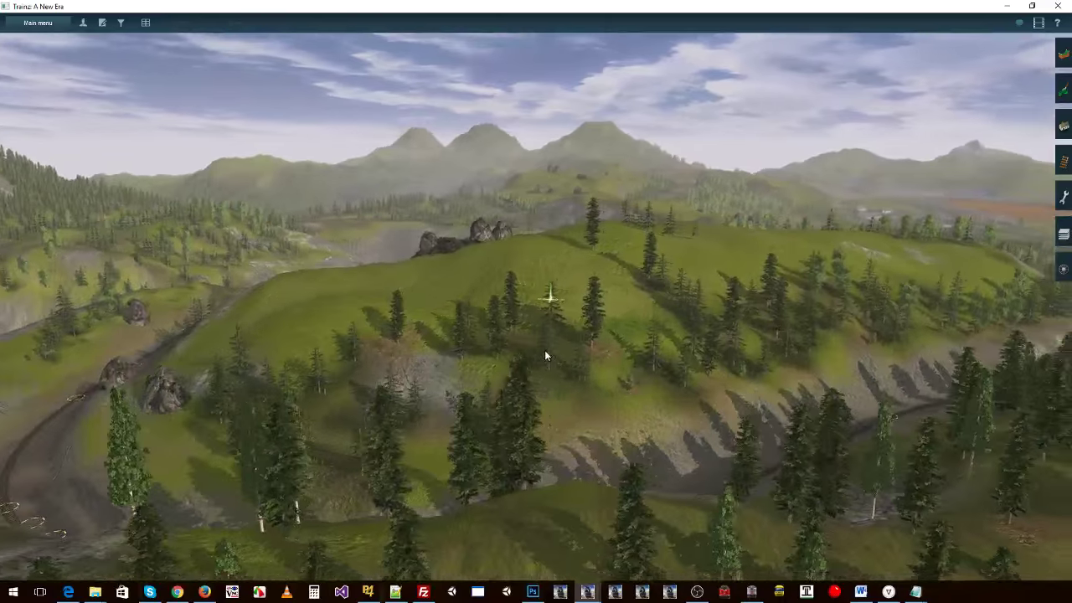
pyautogui.rightClick(541, 360)
pyautogui.scroll(-4, 537, 374)
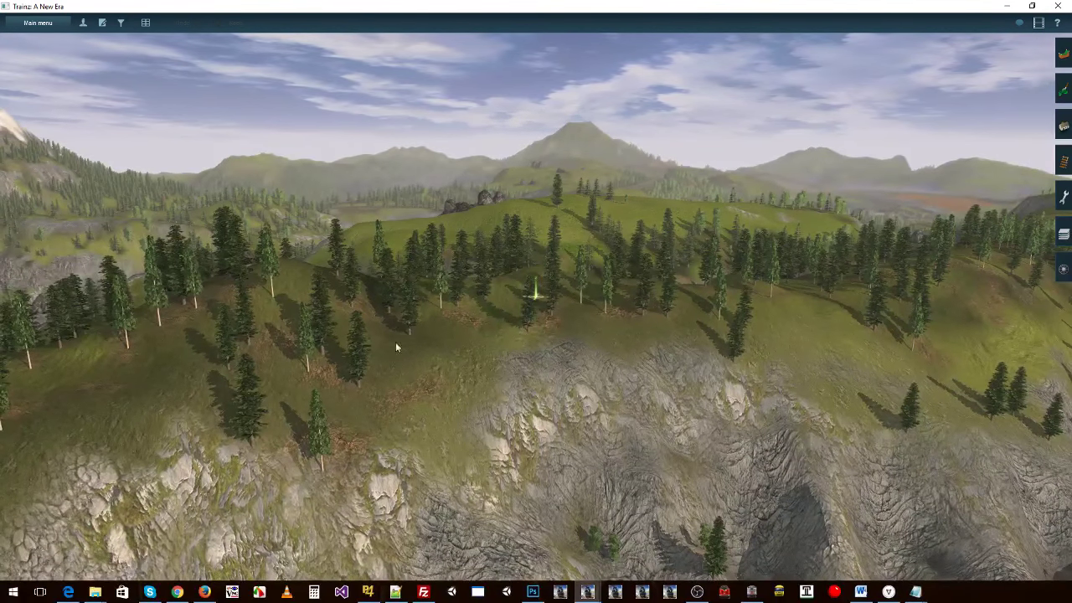
pyautogui.rightClick(476, 384)
pyautogui.rightClick(345, 359)
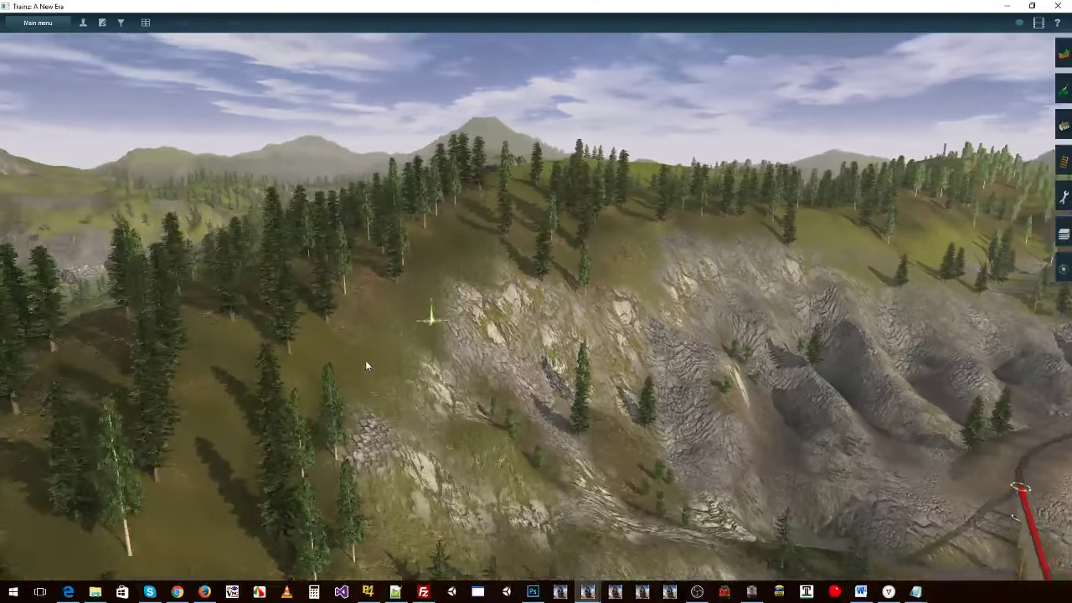
pyautogui.moveTo(366, 362); pyautogui.dragTo(565, 248, button='right')
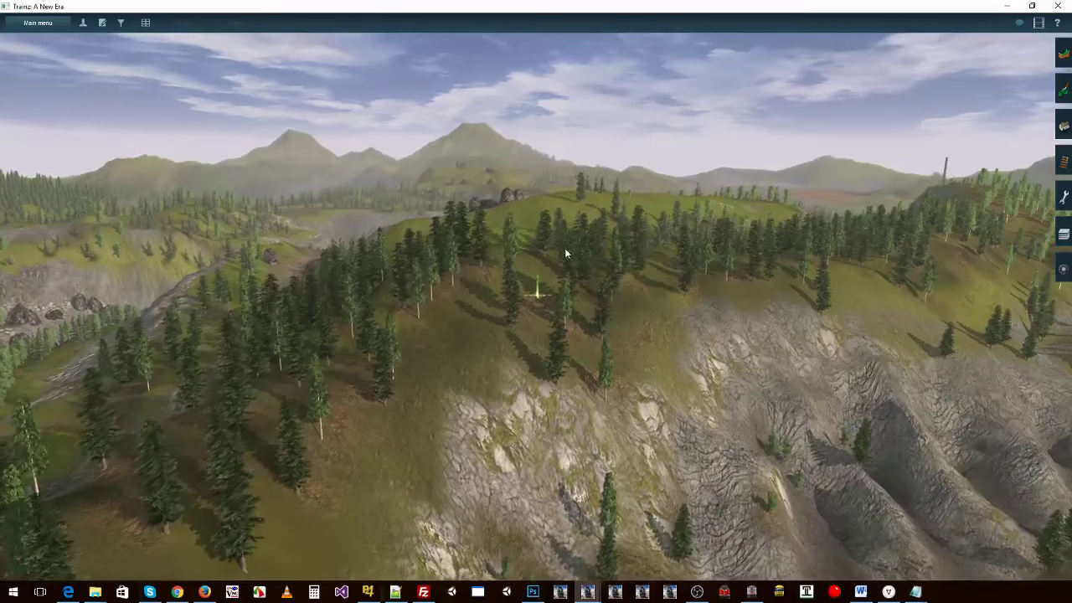
# - Lower the scenery detail to Low in the video settings and accept the change
pyautogui.click(63, 28)
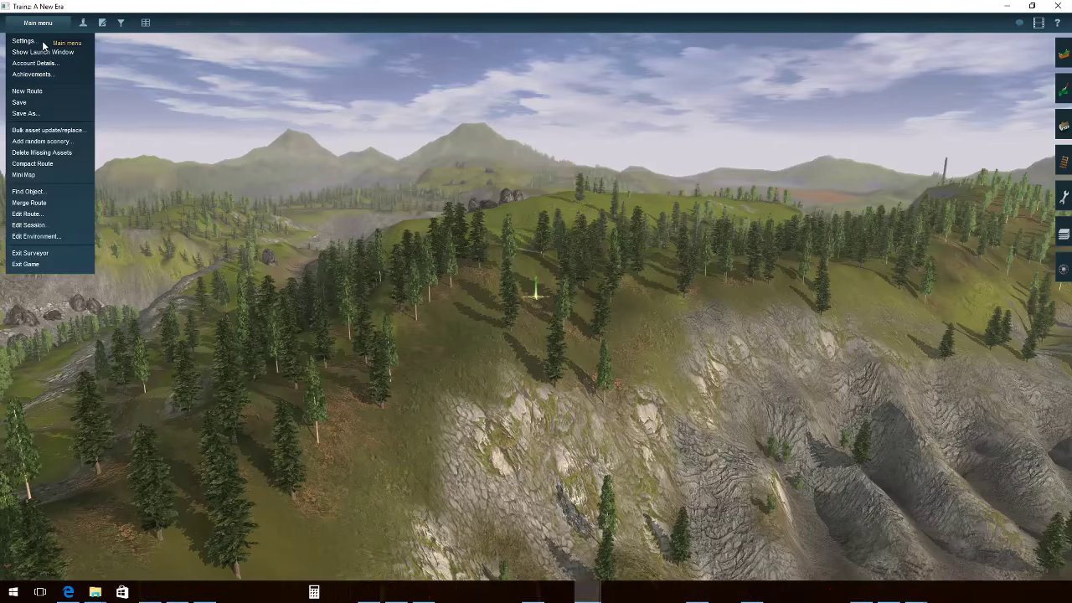
pyautogui.click(54, 40)
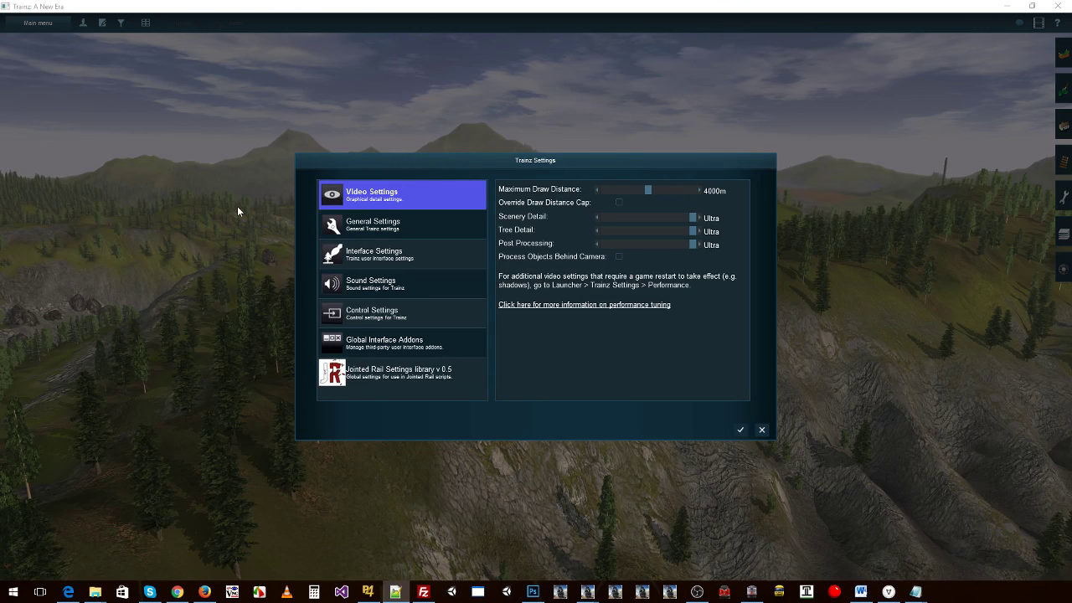
pyautogui.click(616, 216)
pyautogui.click(616, 216)
pyautogui.click(616, 216)
pyautogui.click(636, 217)
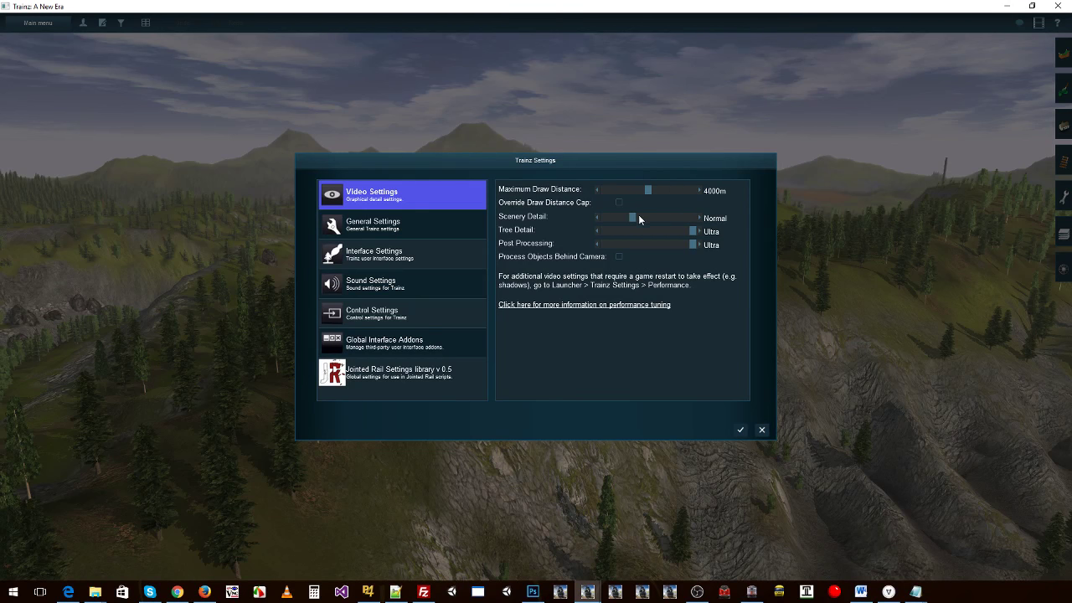
pyautogui.click(672, 218)
pyautogui.click(626, 216)
pyautogui.click(628, 216)
pyautogui.click(611, 218)
pyautogui.click(741, 430)
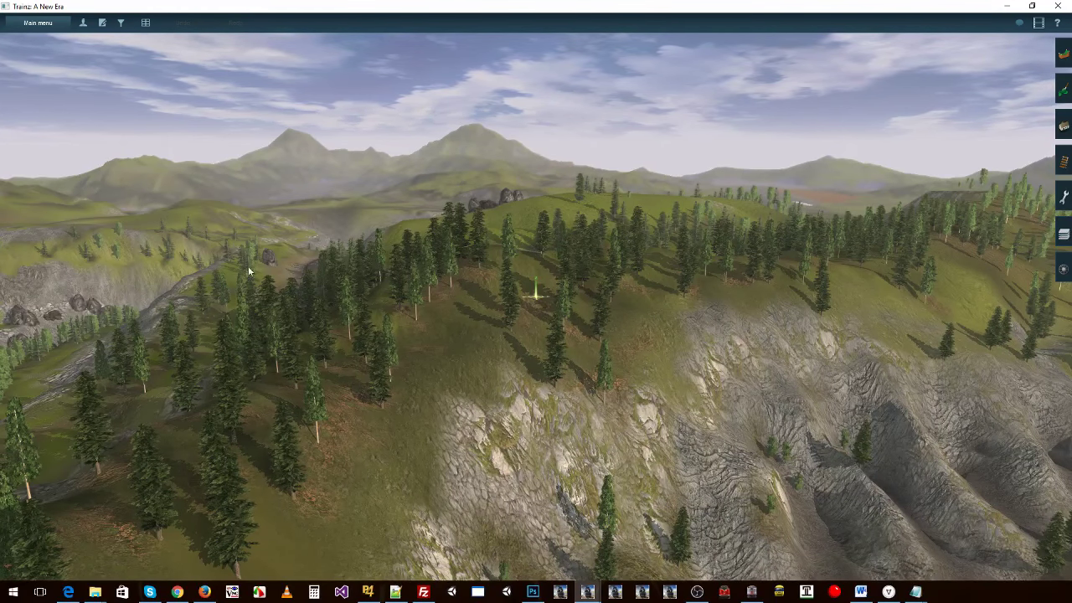
# - View the tree-covered valley around the curved track, and raise the scenery detail to High in the video settings
pyautogui.rightClick(433, 260)
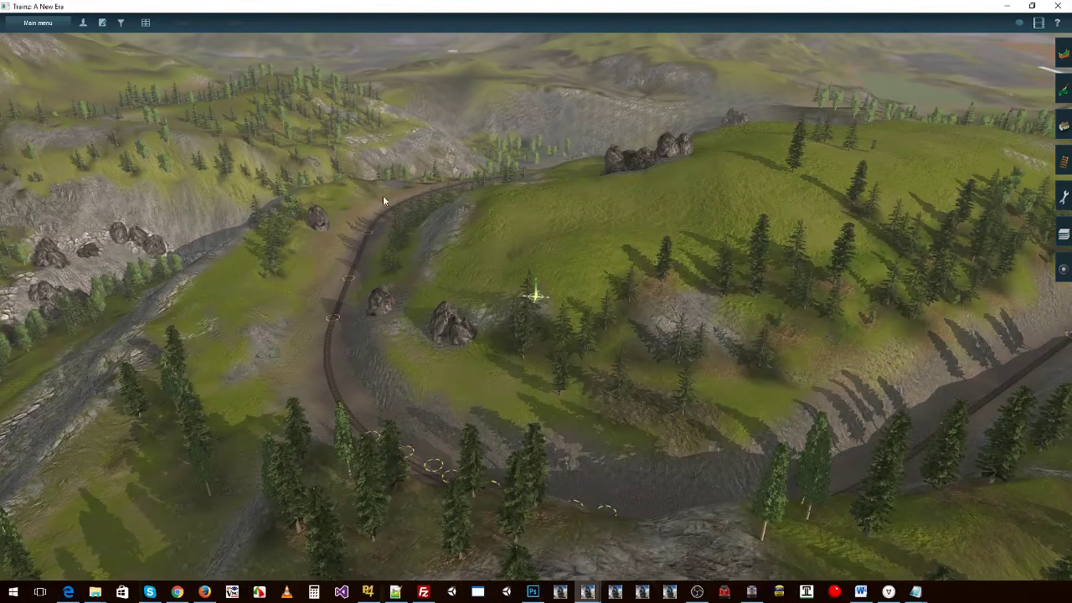
pyautogui.rightClick(519, 242)
pyautogui.press('Down')
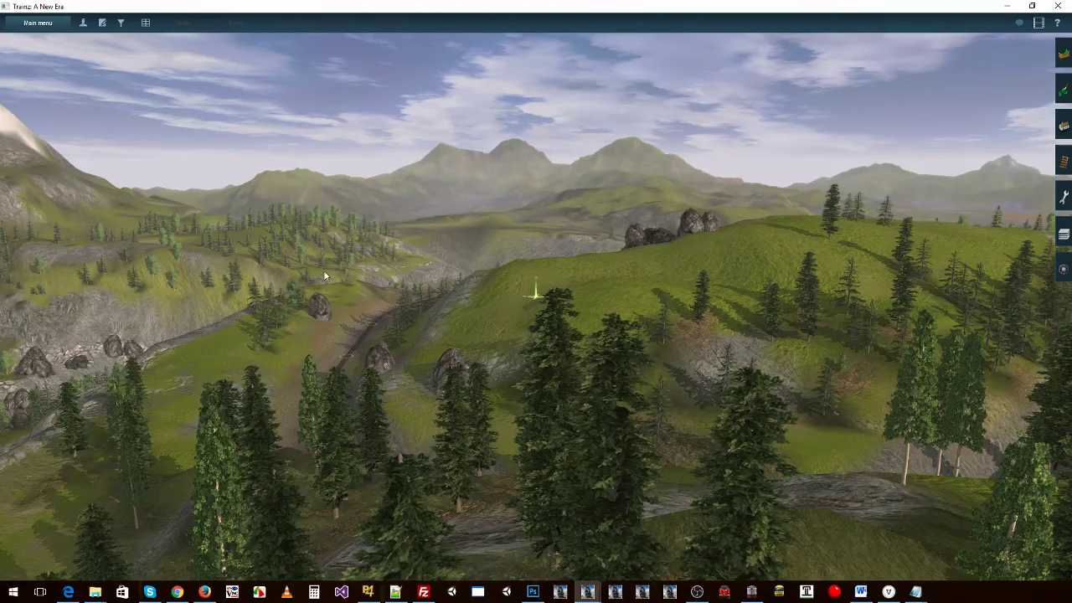
pyautogui.click(60, 28)
pyautogui.click(42, 40)
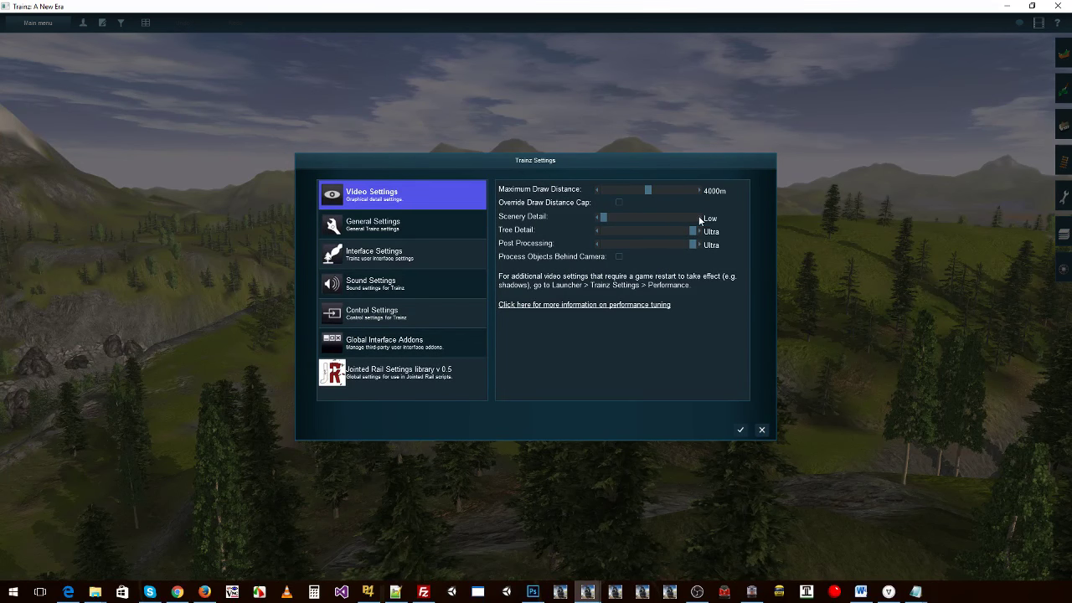
pyautogui.click(671, 217)
pyautogui.click(740, 430)
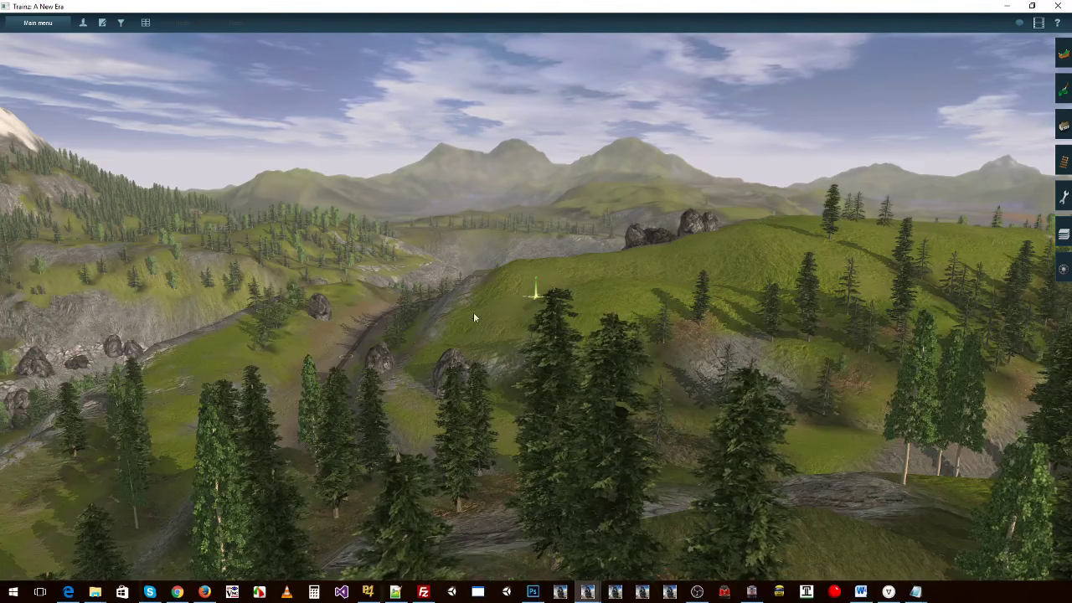
# - Check the scenery around the grassy hill, and set the scenery detail to Ultra in the video settings
pyautogui.rightClick(641, 289)
pyautogui.moveTo(573, 283)
pyautogui.mouseDown(button='right')
pyautogui.moveTo(465, 297)
pyautogui.moveTo(293, 272)
pyautogui.mouseUp(button='right')
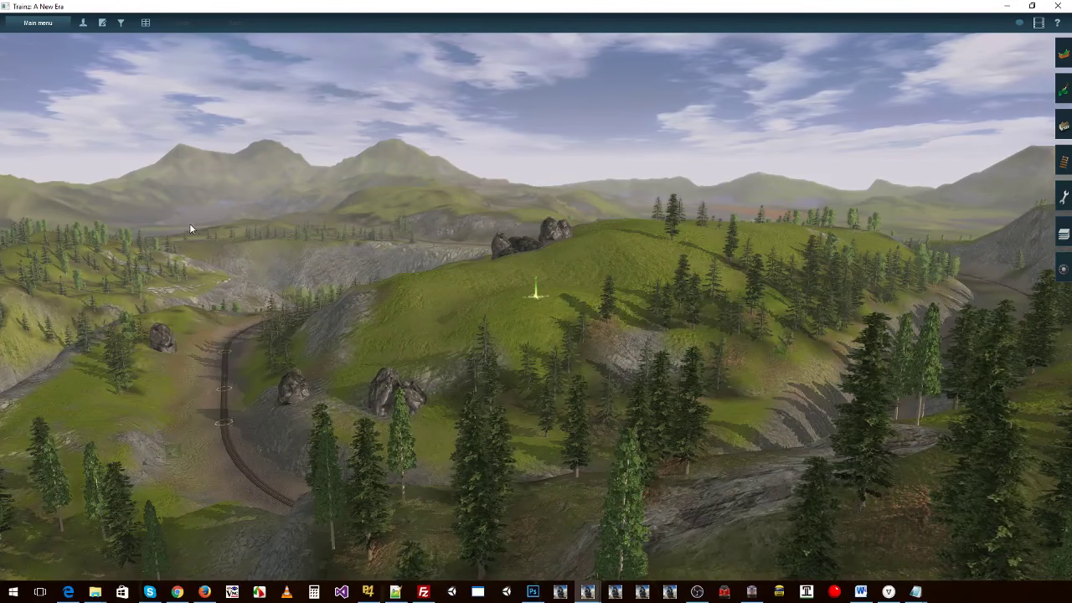
pyautogui.click(37, 23)
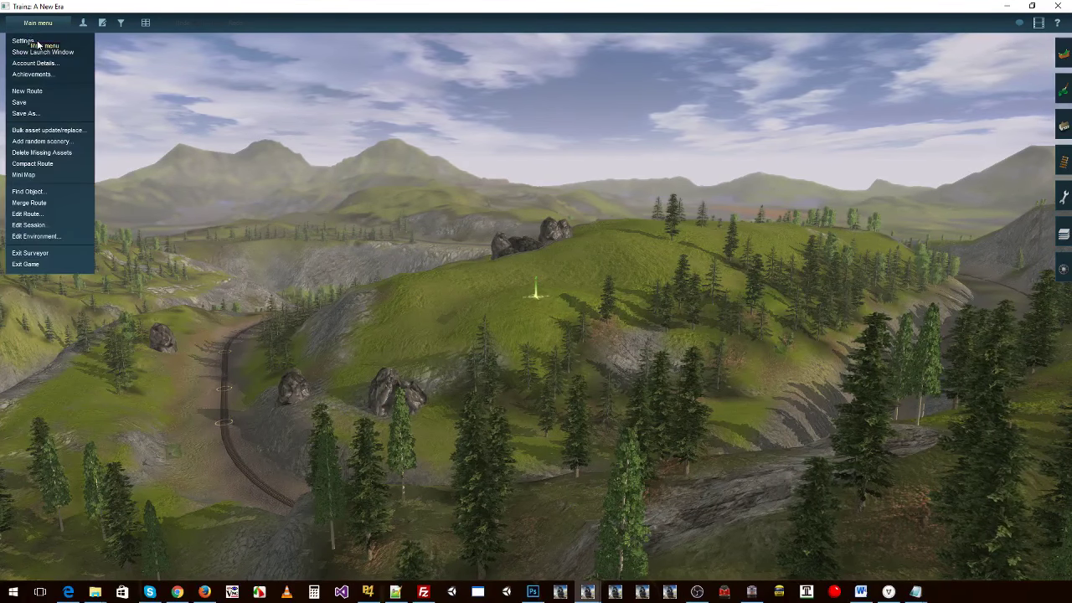
pyautogui.click(38, 41)
pyautogui.click(668, 218)
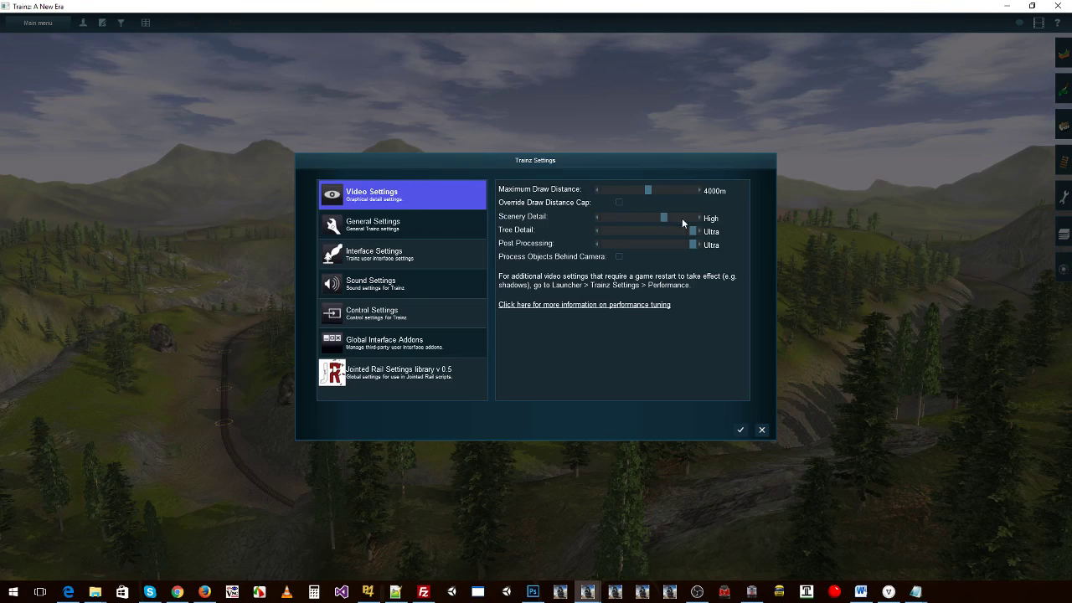
pyautogui.click(737, 430)
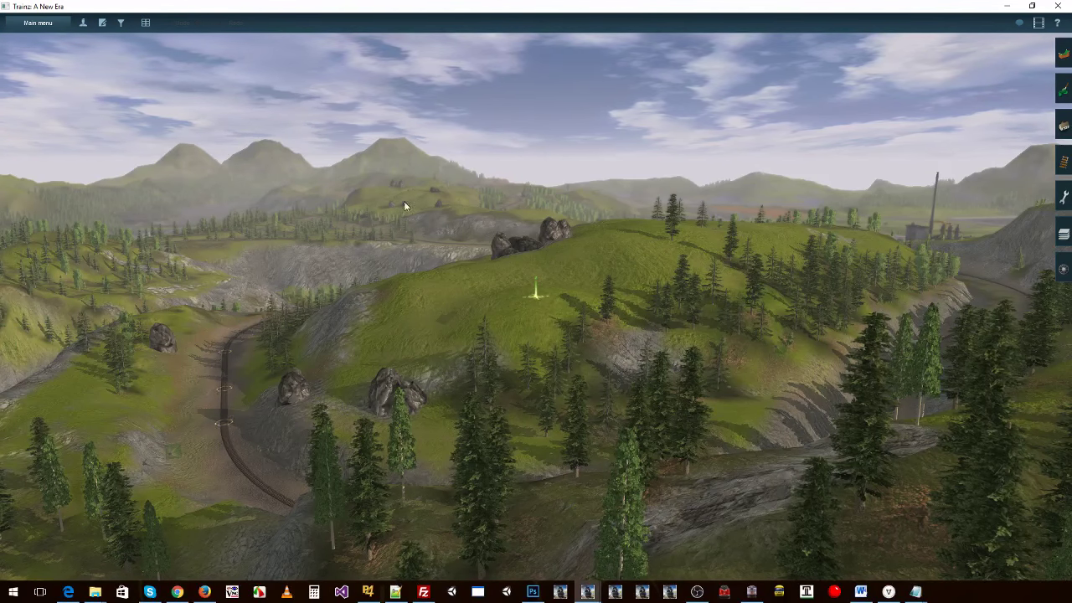
# - Compare the distant trees and buildings from the hill, and set the maximum draw distance to 15000 m
pyautogui.scroll(-1, 553, 290)
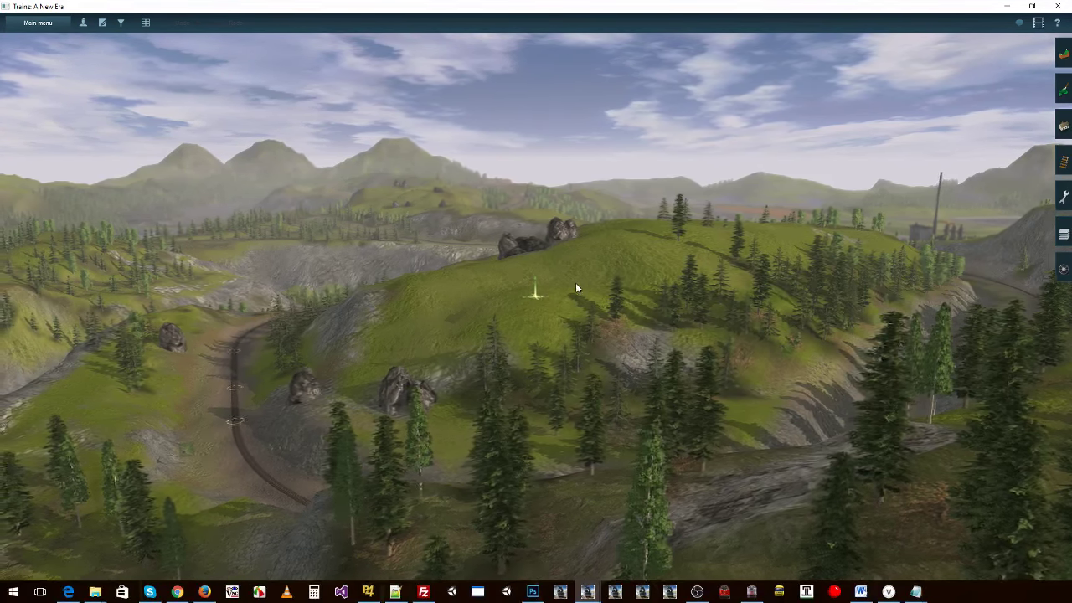
pyautogui.scroll(-1, 573, 283)
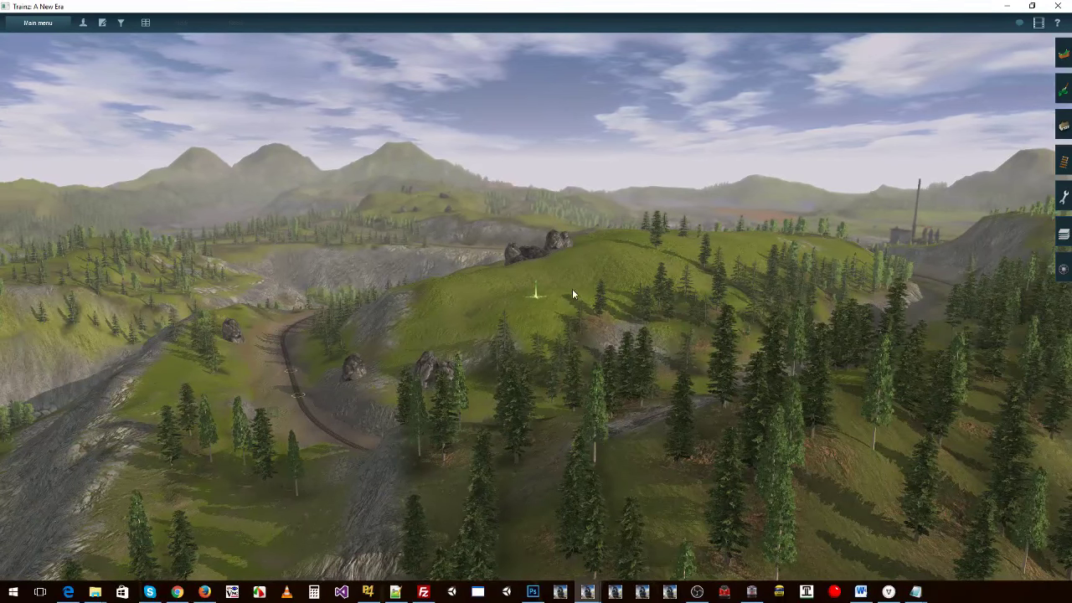
pyautogui.moveTo(575, 283)
pyautogui.mouseDown(button='right')
pyautogui.moveTo(583, 274)
pyautogui.moveTo(490, 289)
pyautogui.moveTo(466, 278)
pyautogui.mouseUp(button='right')
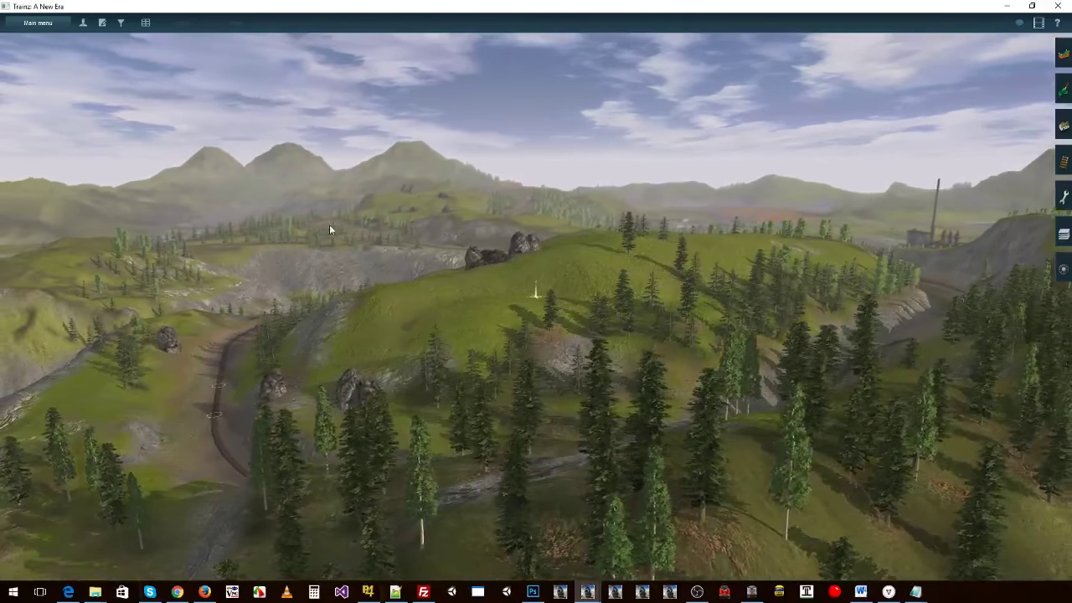
pyautogui.press('Left')
pyautogui.click(63, 25)
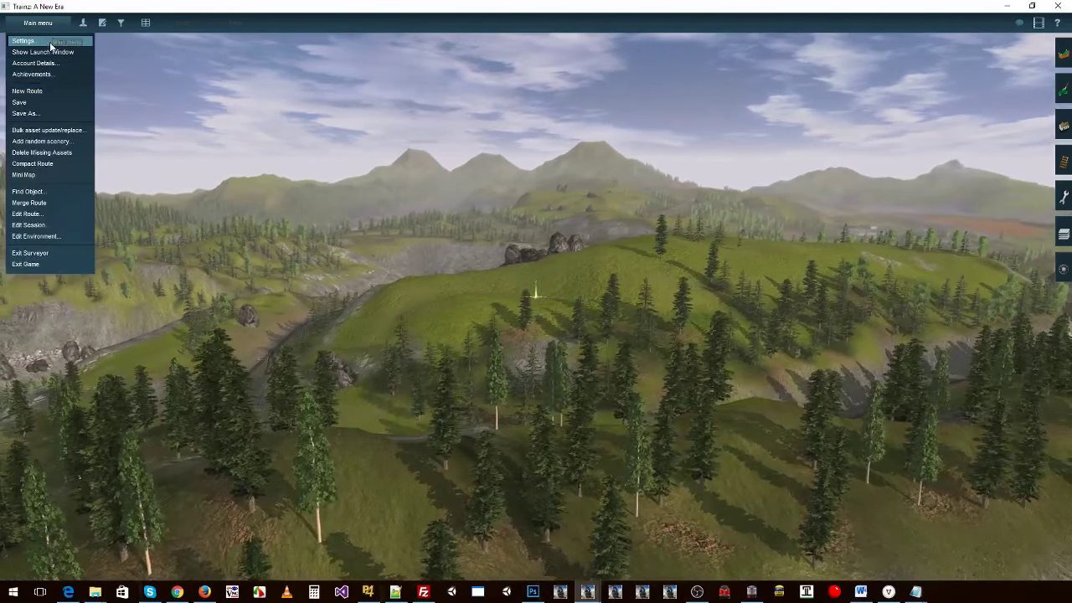
pyautogui.click(49, 39)
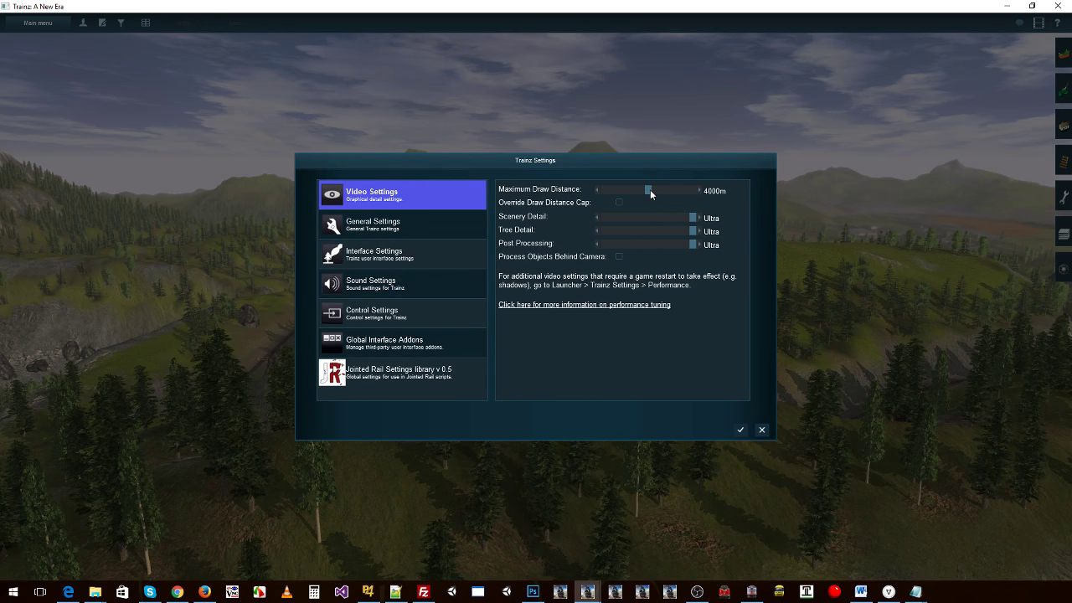
pyautogui.moveTo(612, 159); pyautogui.dragTo(531, 229)
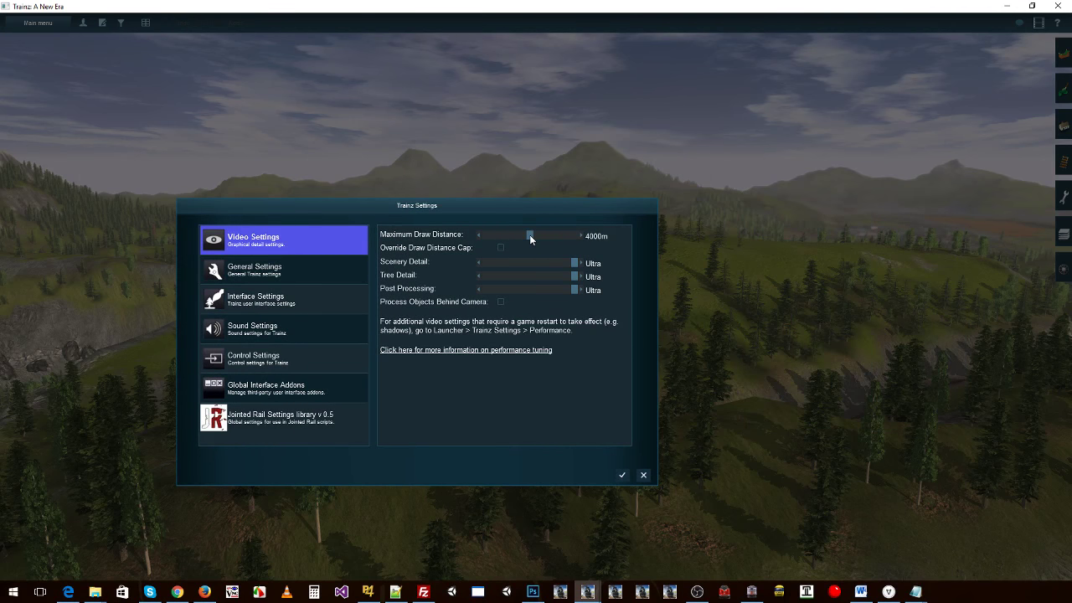
pyautogui.moveTo(529, 235); pyautogui.dragTo(586, 235)
pyautogui.click(622, 475)
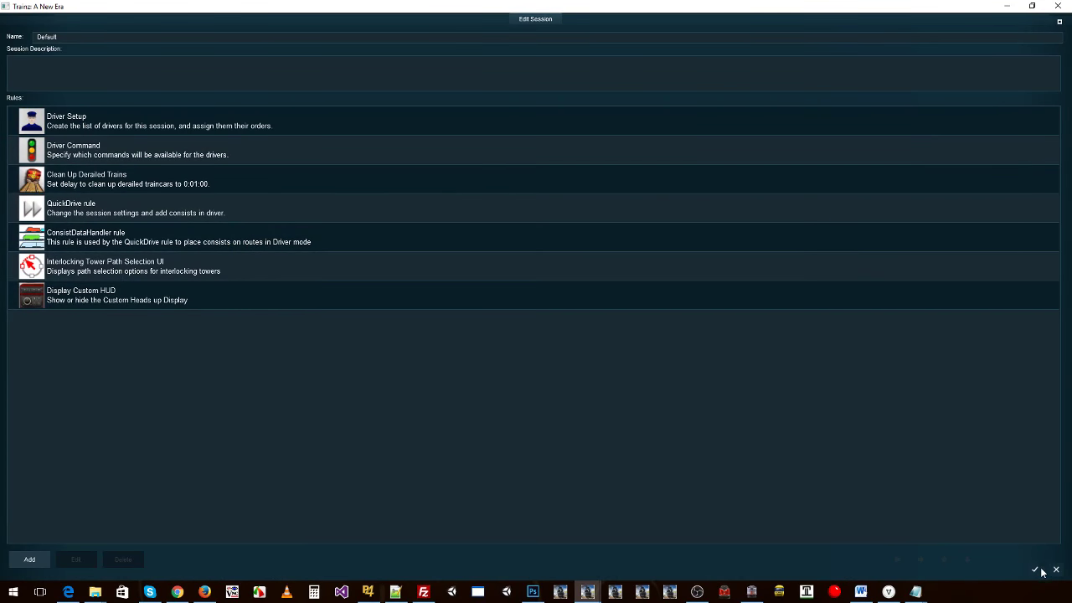
# - Leave the session editor without saving and reopen the video settings to review them
pyautogui.click(1057, 568)
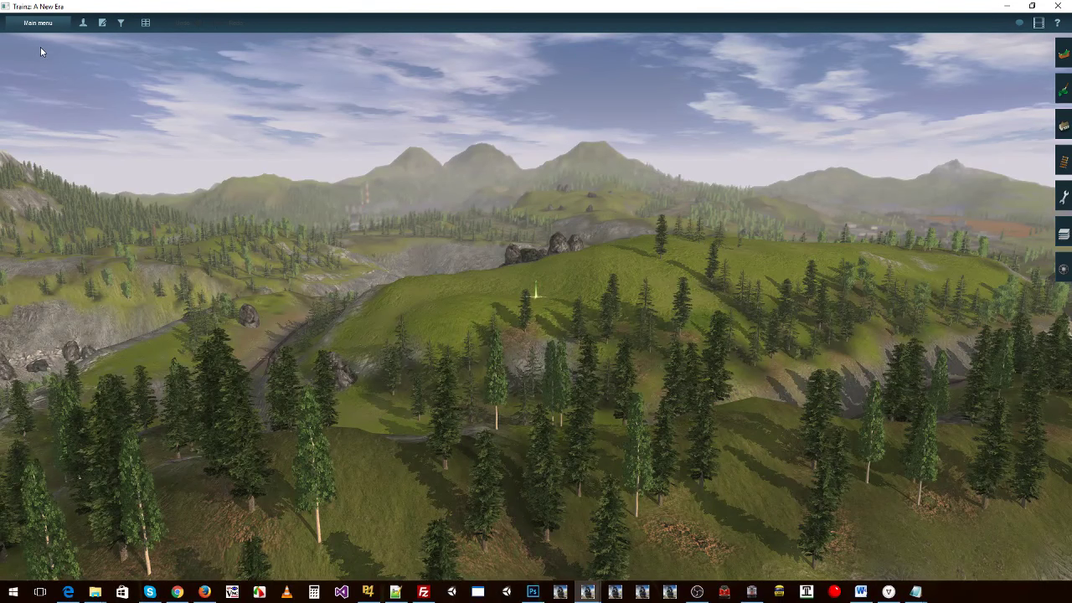
pyautogui.click(38, 23)
pyautogui.click(33, 38)
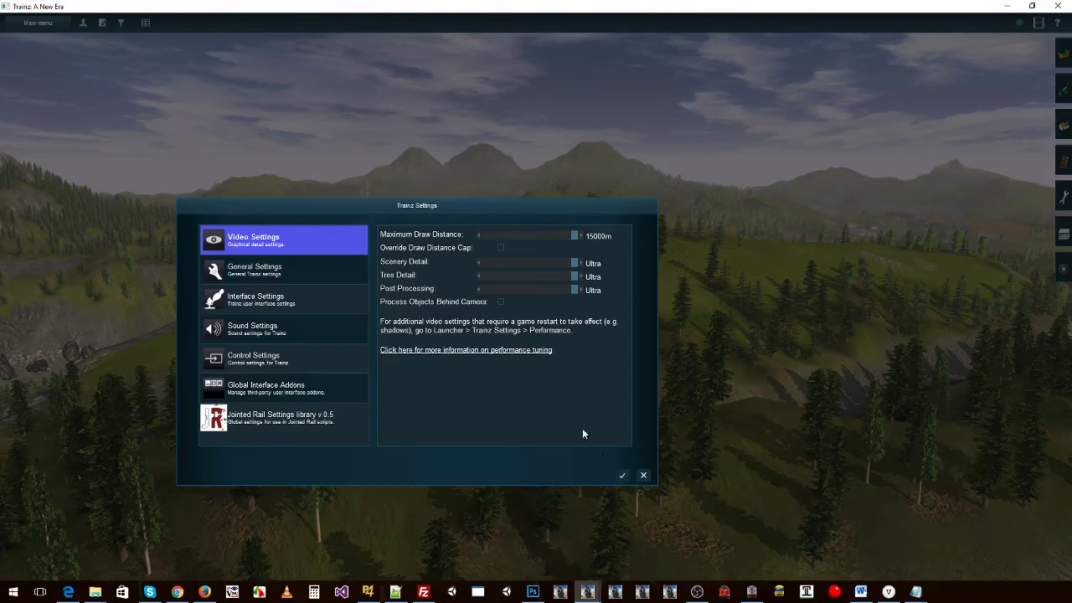
# - Apply the video settings and view the grassy hill and surrounding trees from closer and farther away
pyautogui.click(622, 475)
pyautogui.rightClick(564, 320)
pyautogui.press('Left')
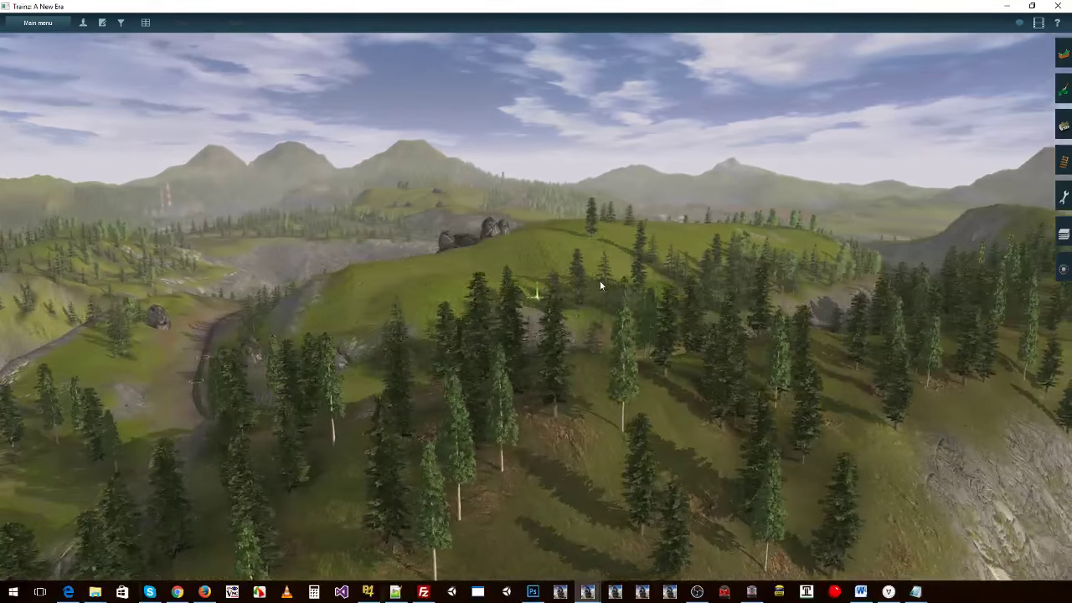
pyautogui.scroll(-3, 603, 285)
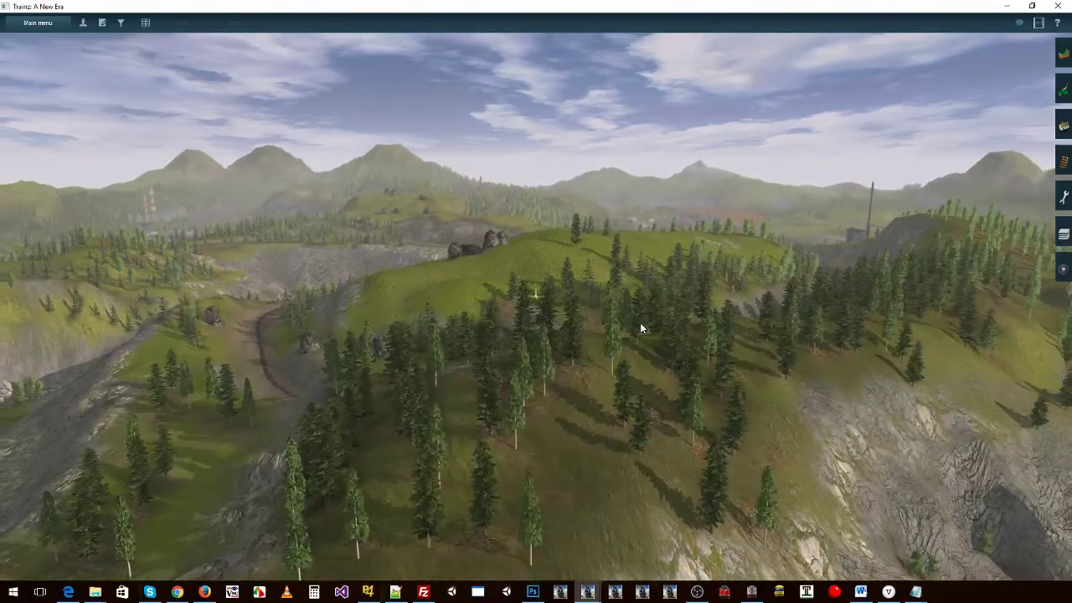
pyautogui.press('Up')
pyautogui.press('Up')
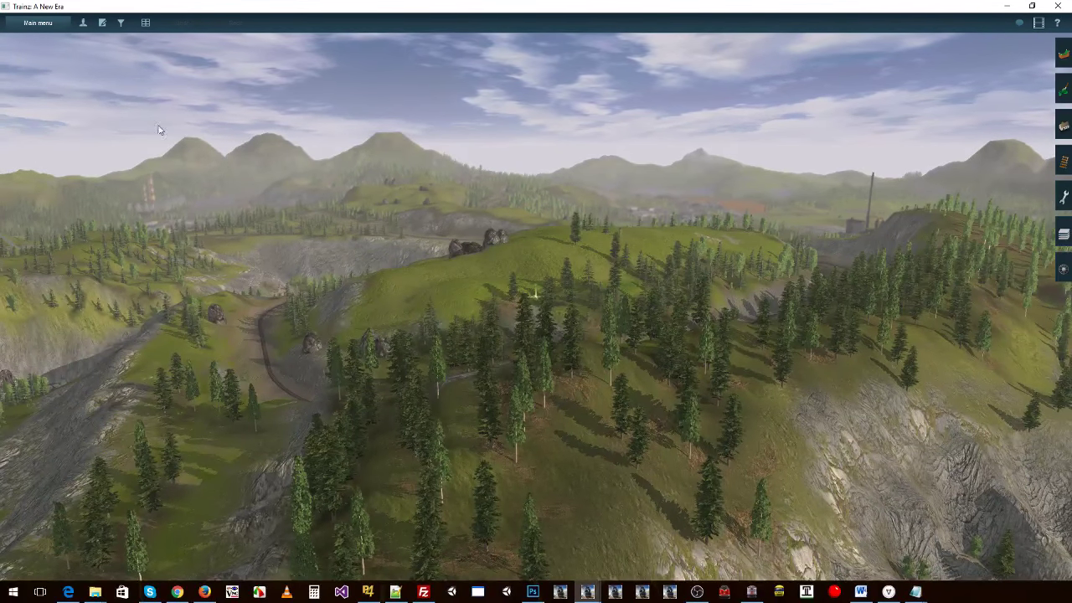
# - Turn post processing off in the video settings, restore it to Ultra, and apply the settings
pyautogui.click(38, 23)
pyautogui.click(34, 40)
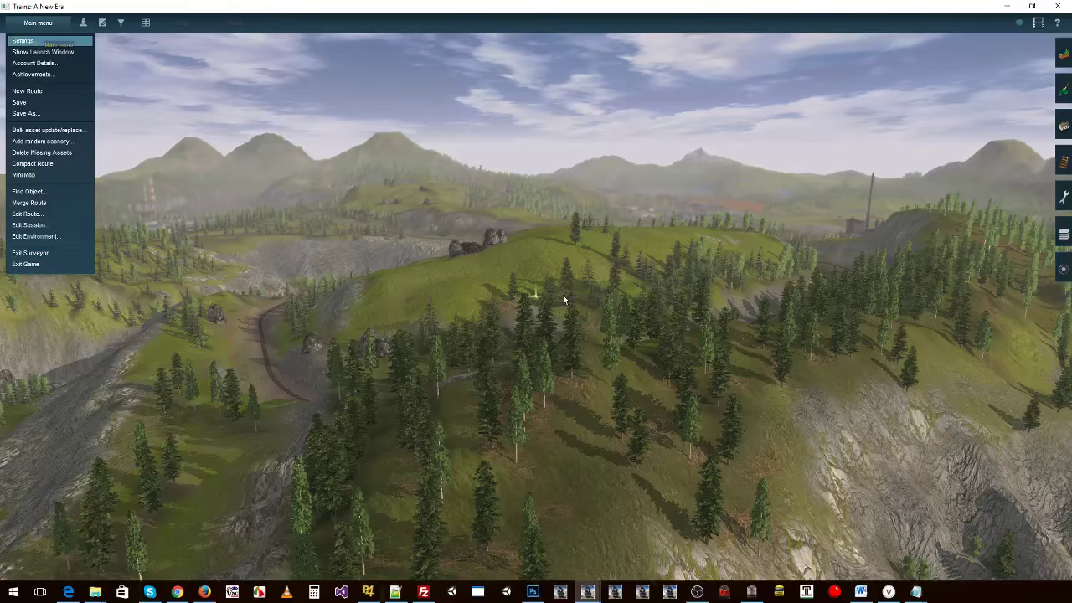
pyautogui.click(471, 290)
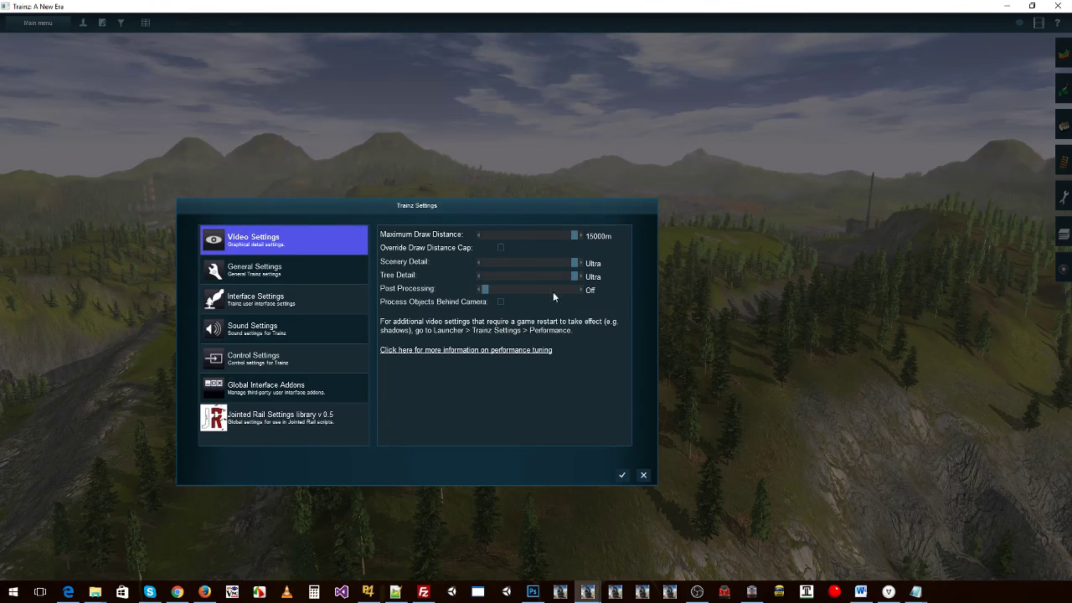
pyautogui.click(579, 289)
pyautogui.click(621, 474)
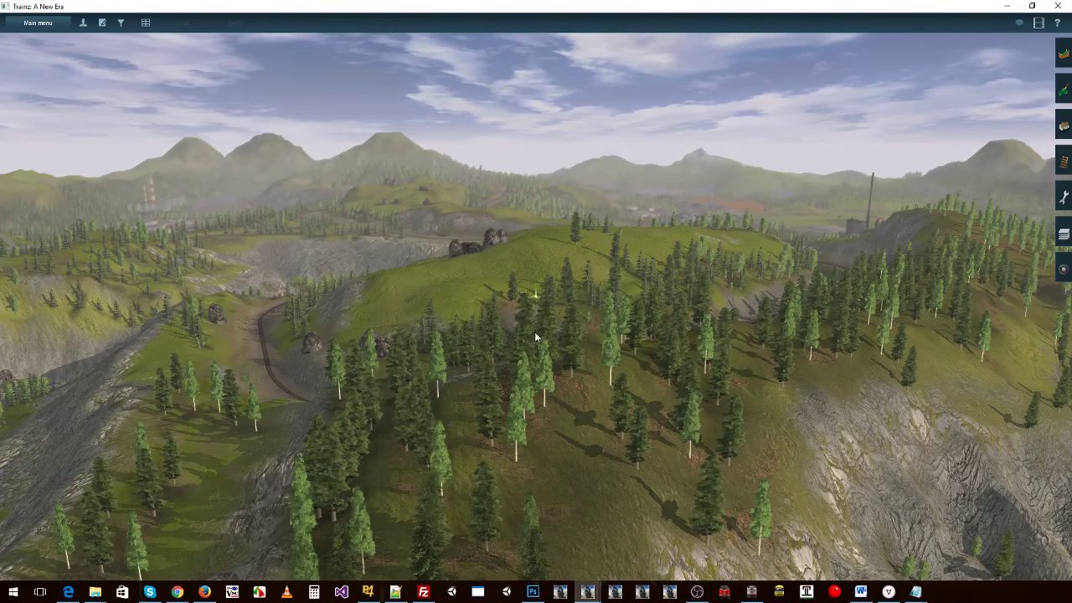
# - Examine how the detail of the trees around the grassy hill changes with camera distance
pyautogui.scroll(3, 552, 376)
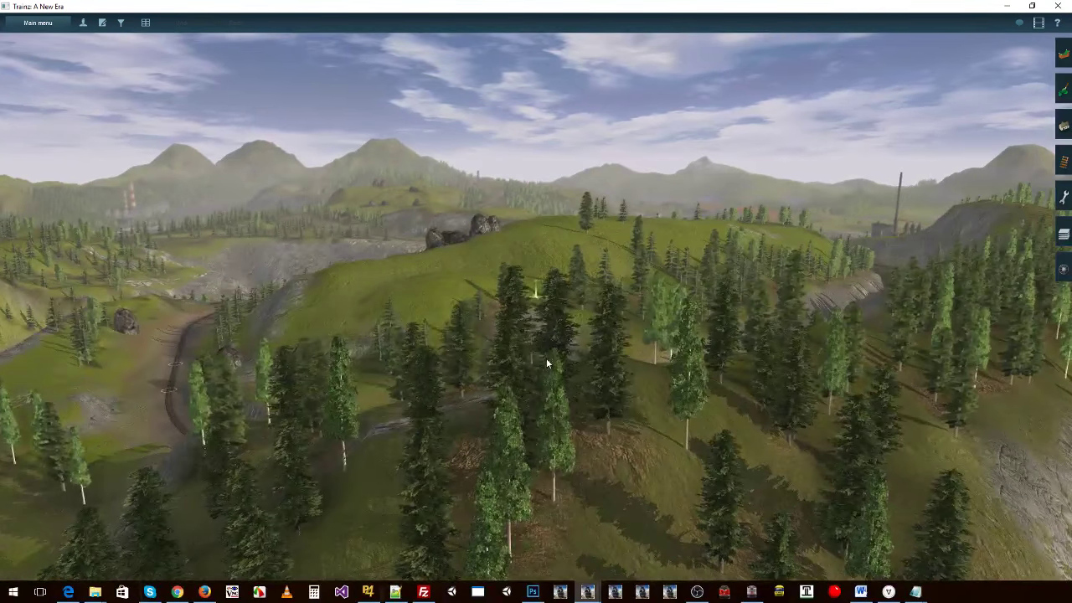
pyautogui.scroll(-3, 545, 362)
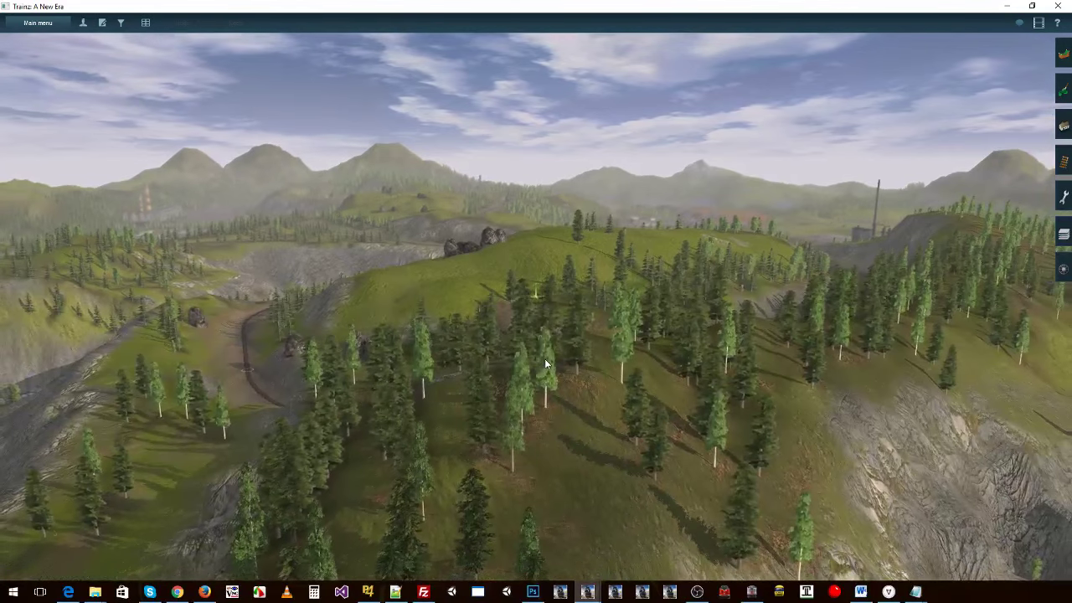
pyautogui.scroll(3, 545, 361)
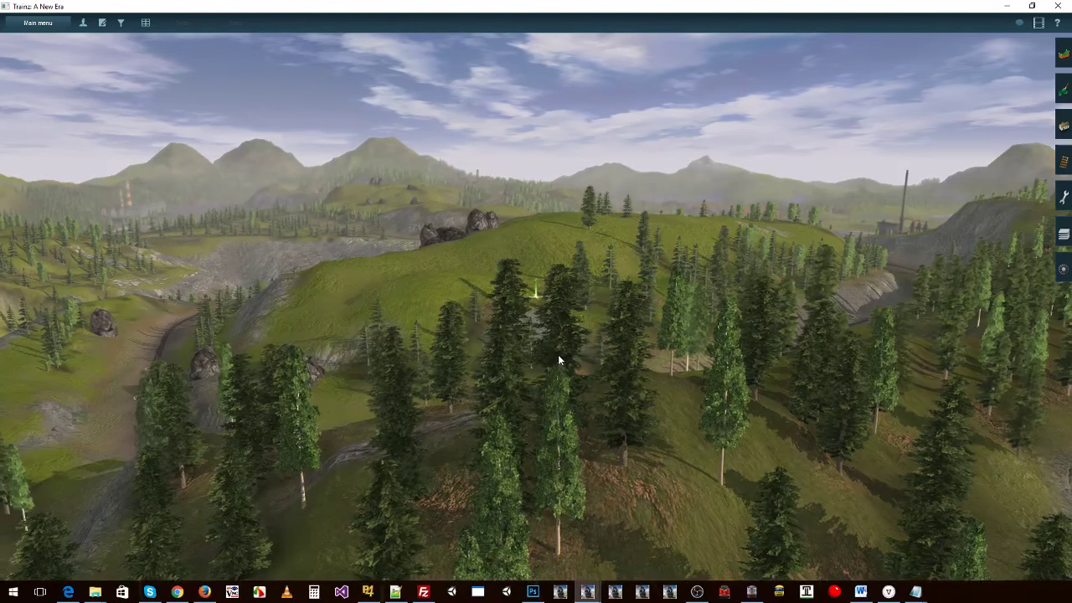
pyautogui.scroll(-2, 559, 360)
pyautogui.scroll(-2, 559, 356)
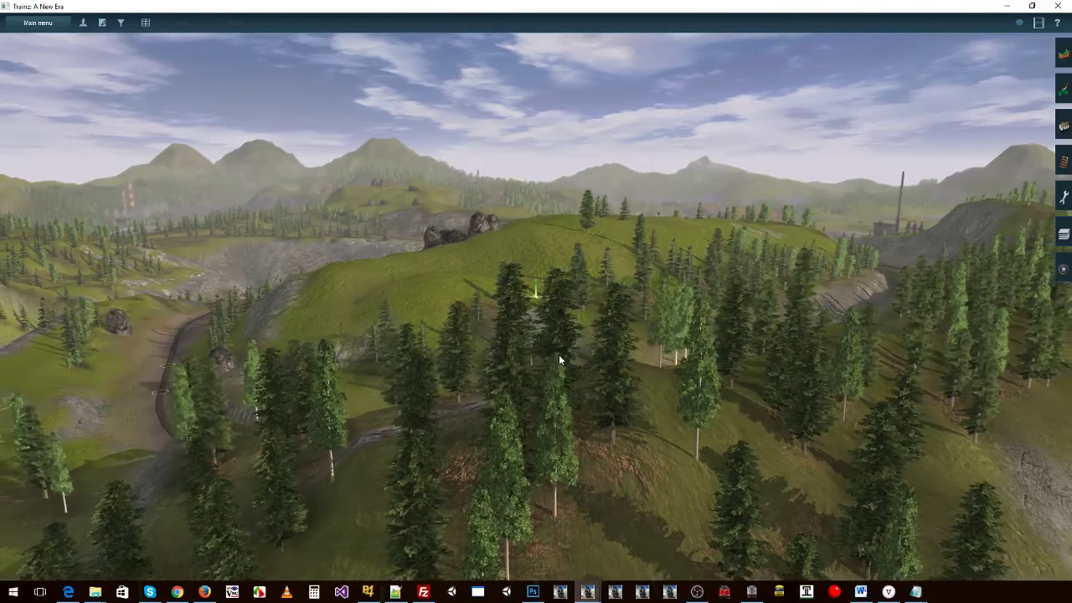
pyautogui.scroll(-2, 559, 355)
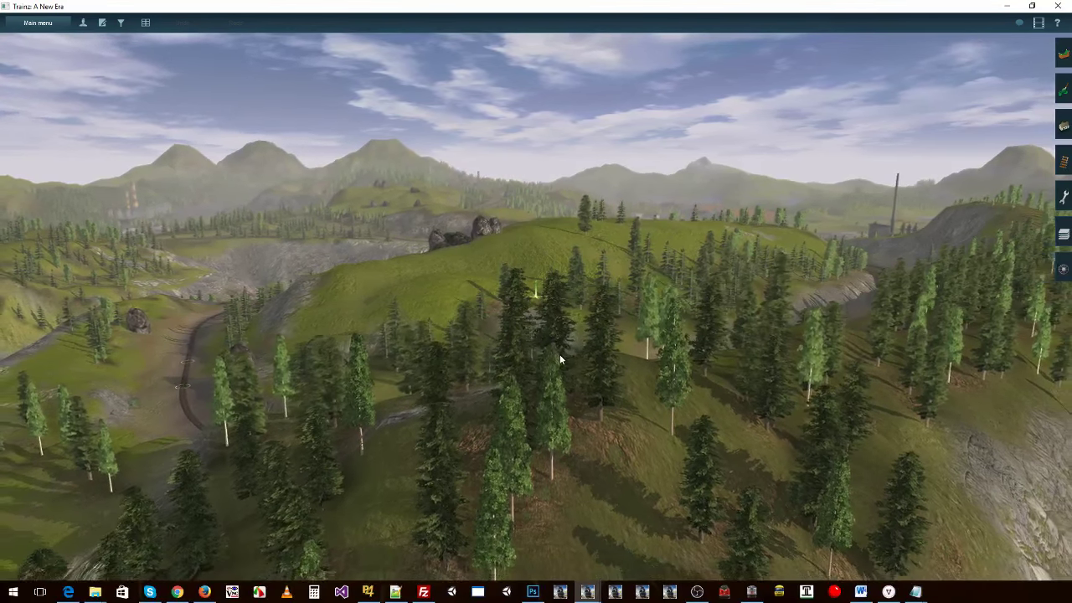
pyautogui.scroll(-2, 560, 354)
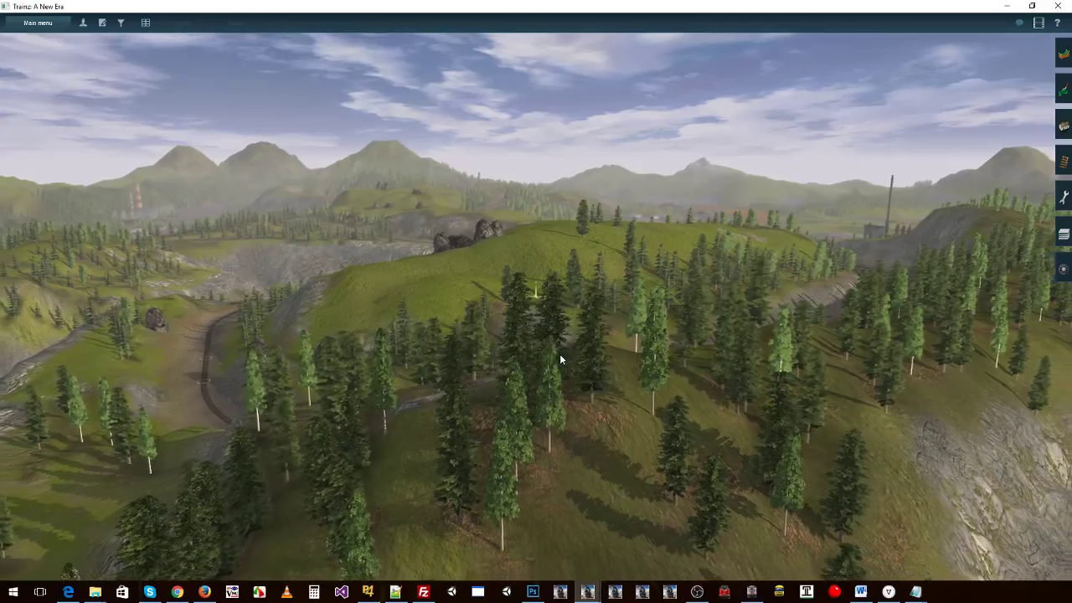
pyautogui.scroll(-2, 559, 354)
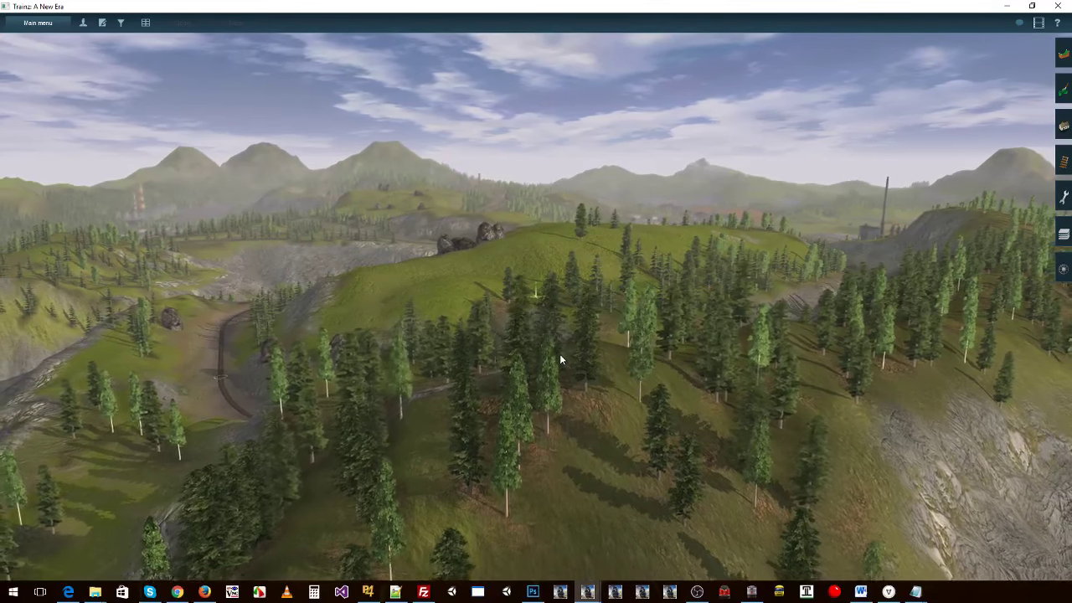
pyautogui.scroll(-2, 559, 354)
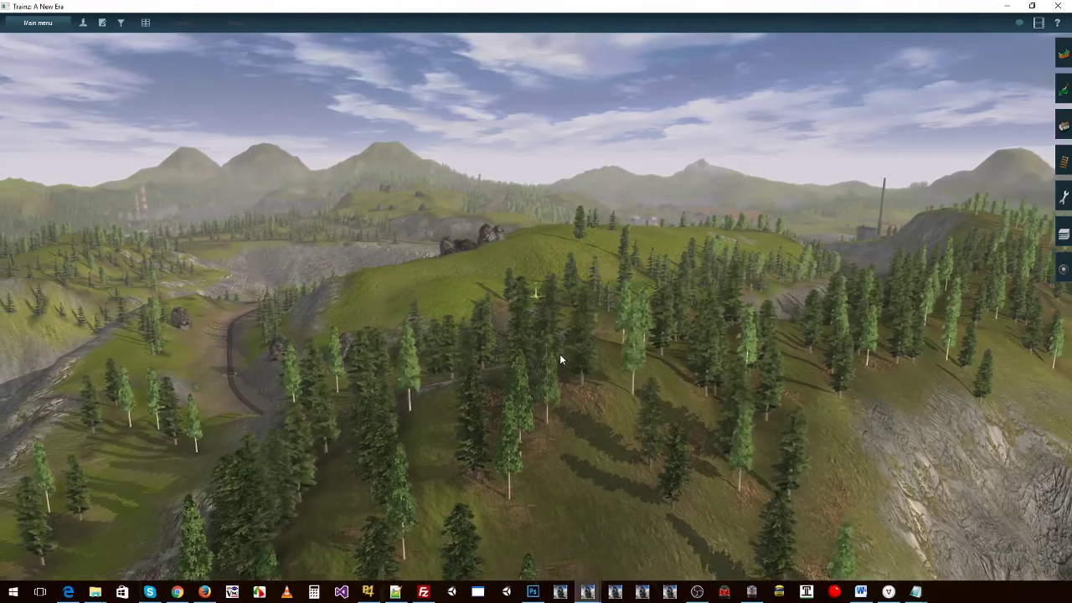
pyautogui.scroll(-2, 559, 354)
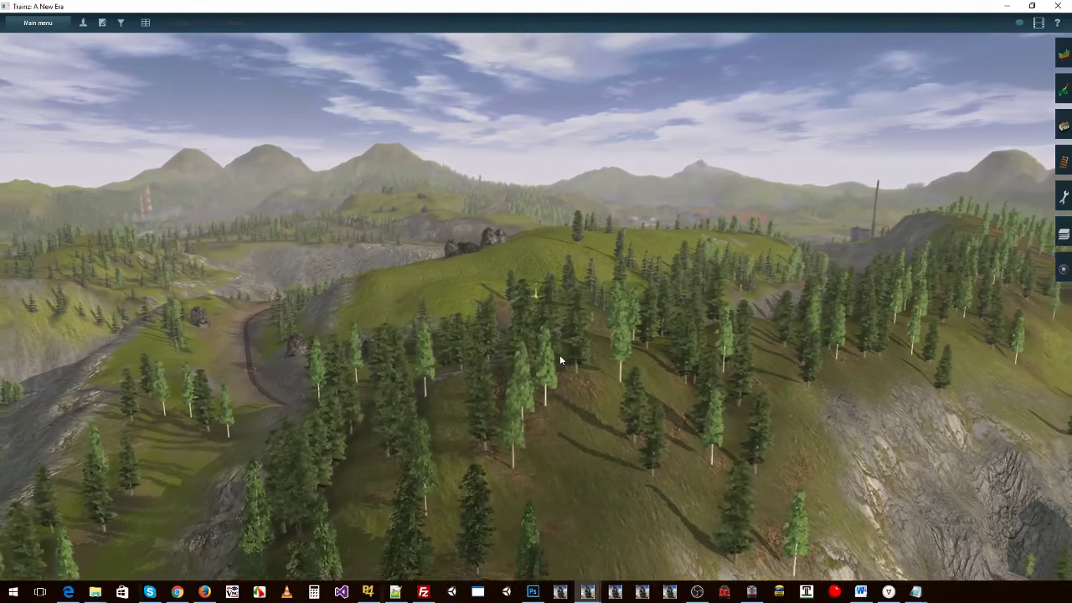
pyautogui.scroll(2, 560, 352)
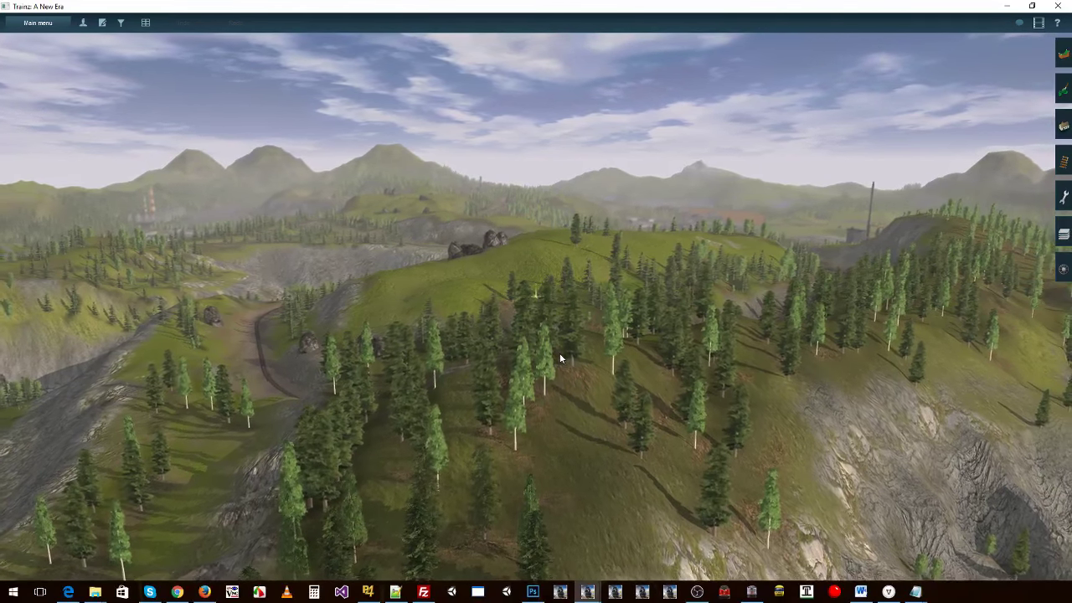
pyautogui.scroll(2, 561, 353)
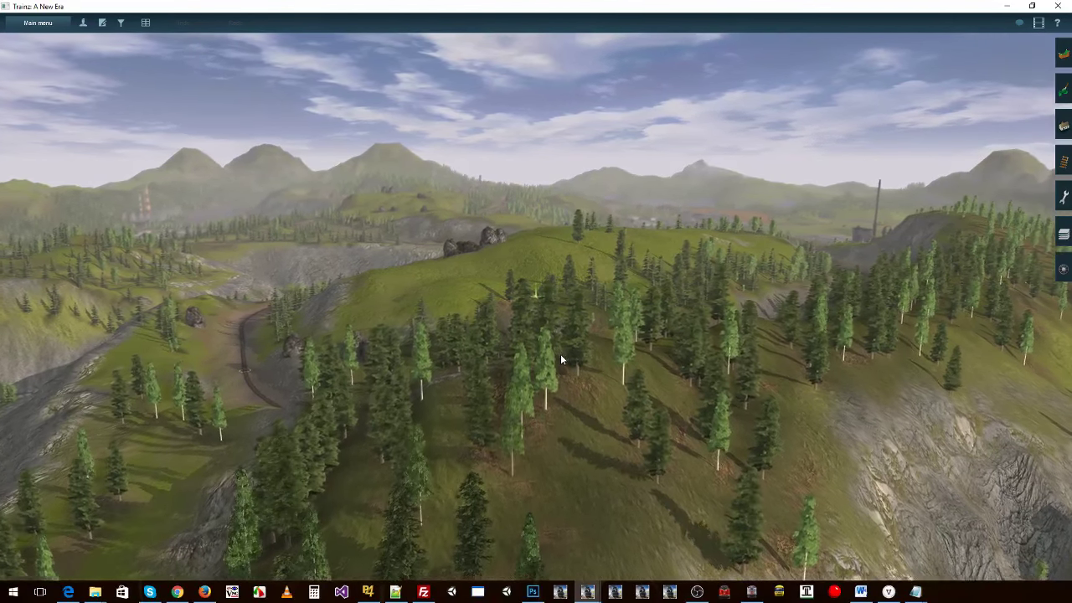
pyautogui.scroll(2, 561, 355)
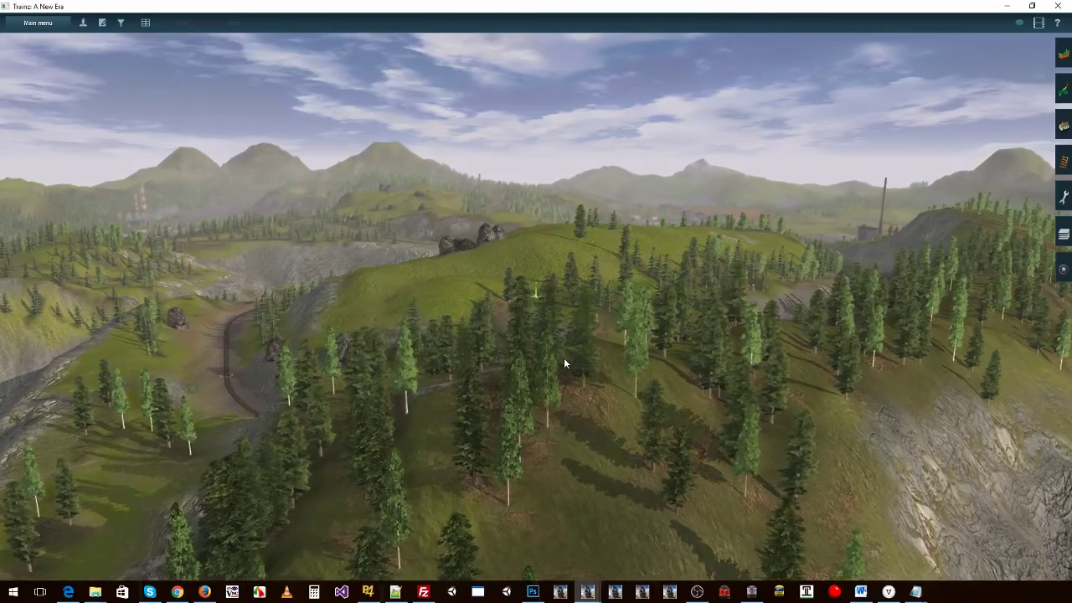
pyautogui.scroll(2, 565, 366)
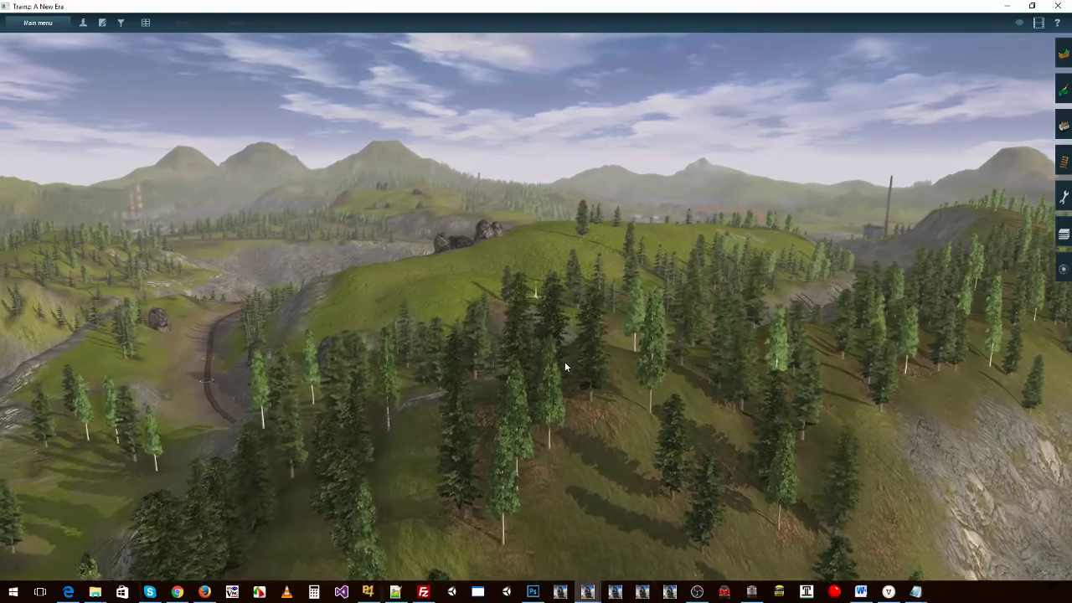
pyautogui.scroll(-2, 565, 365)
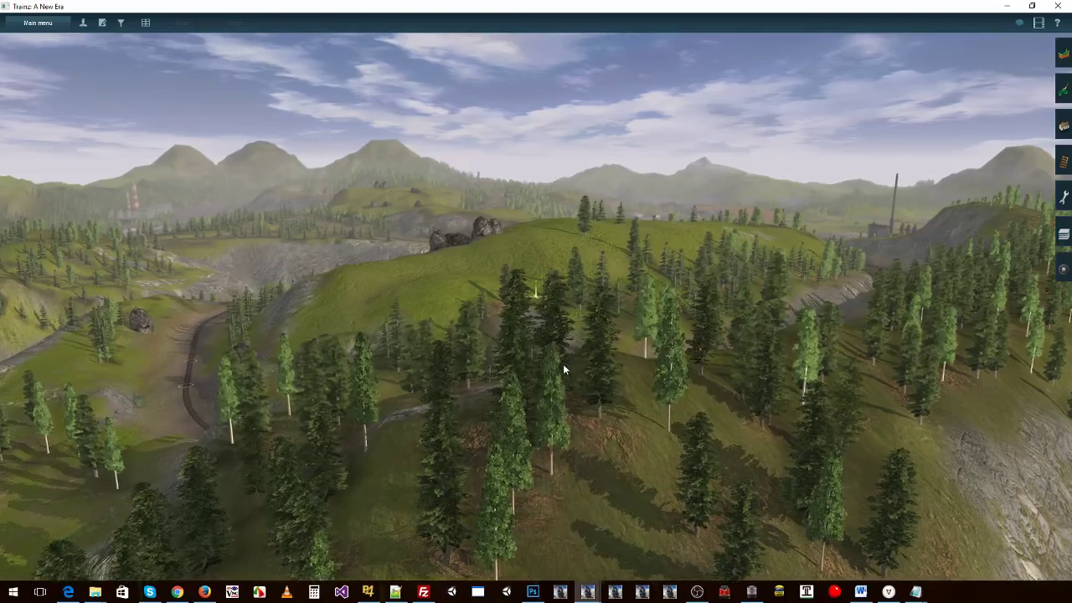
pyautogui.scroll(-2, 565, 366)
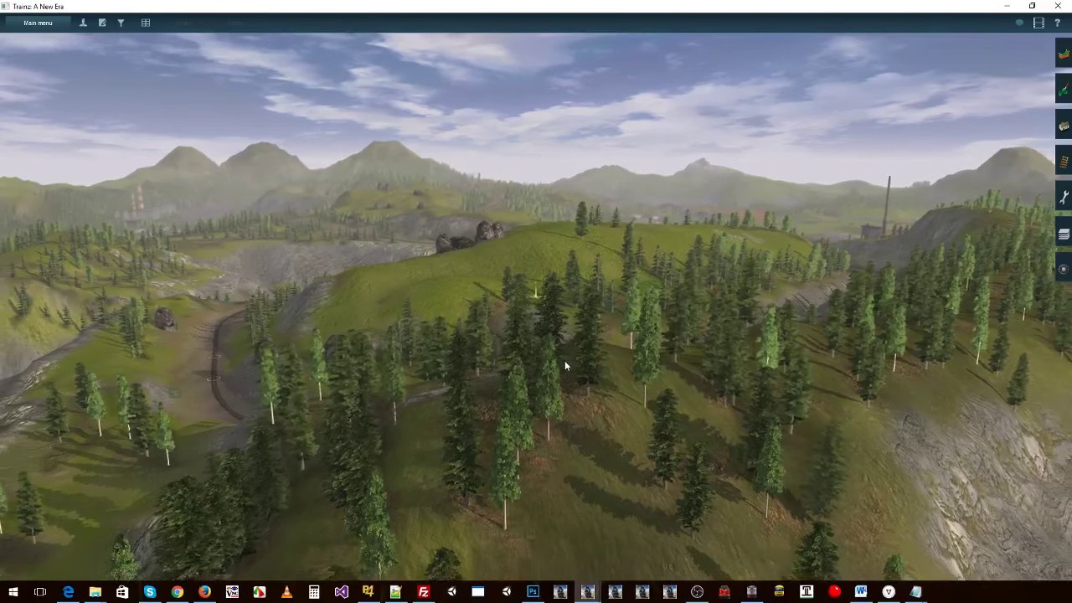
pyautogui.scroll(-2, 564, 360)
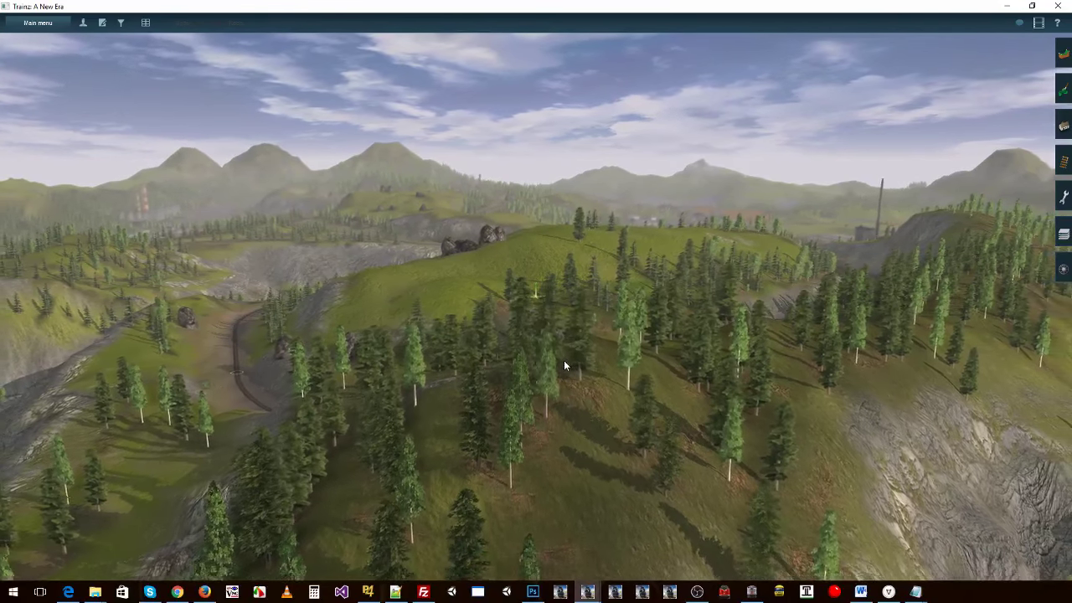
pyautogui.scroll(2, 564, 365)
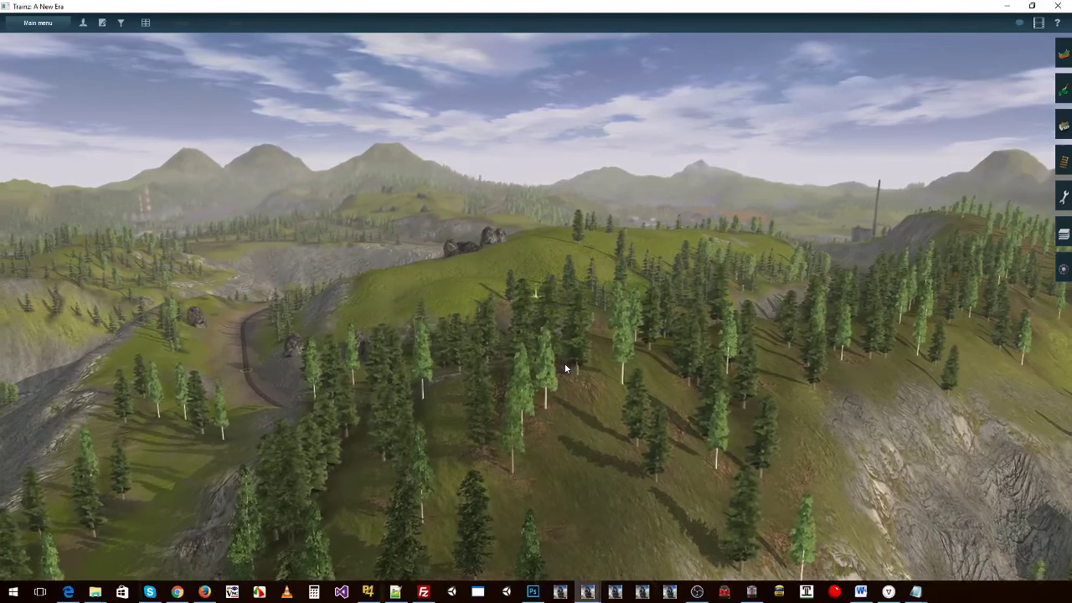
pyautogui.scroll(2, 566, 377)
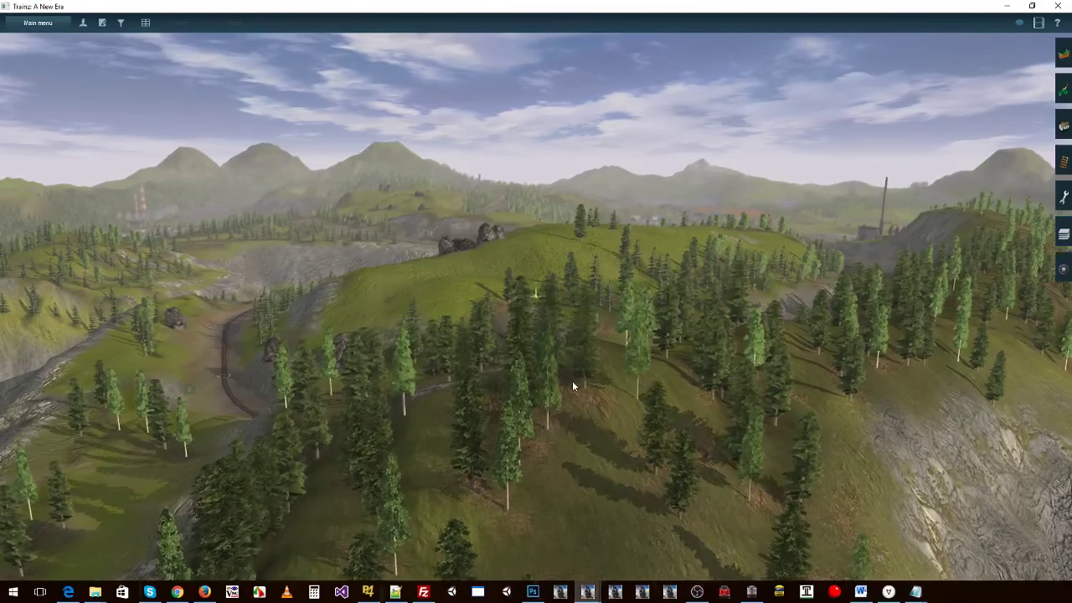
pyautogui.scroll(2, 574, 387)
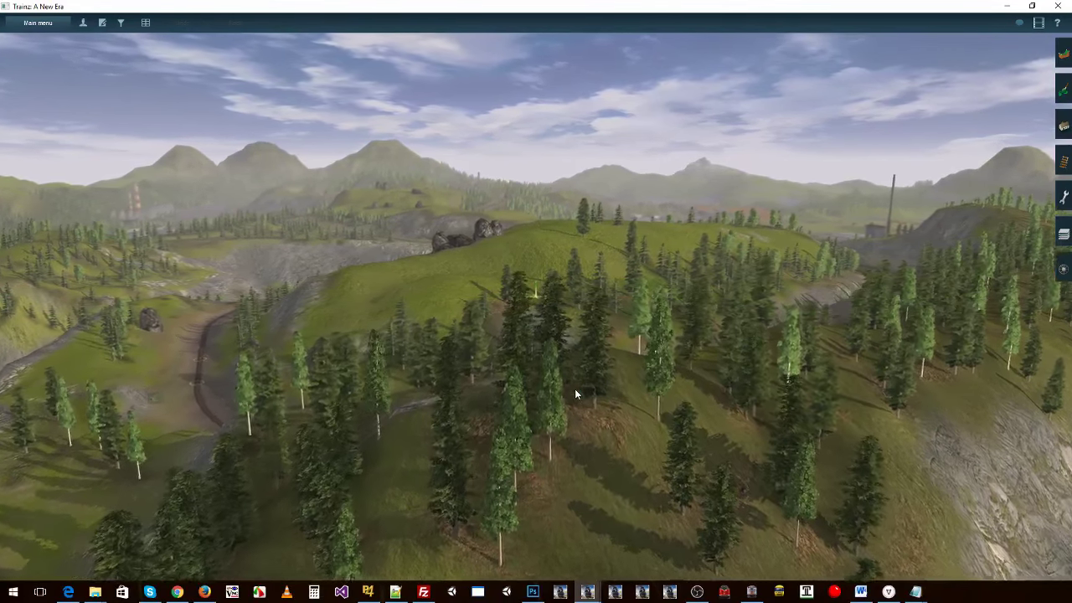
pyautogui.scroll(2, 574, 391)
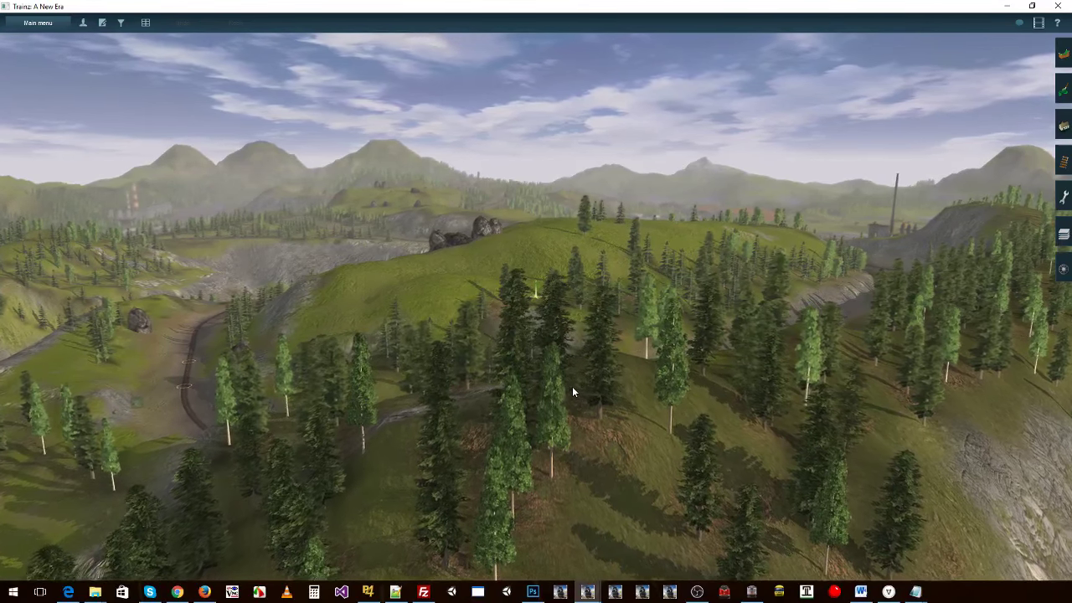
pyautogui.scroll(-2, 566, 384)
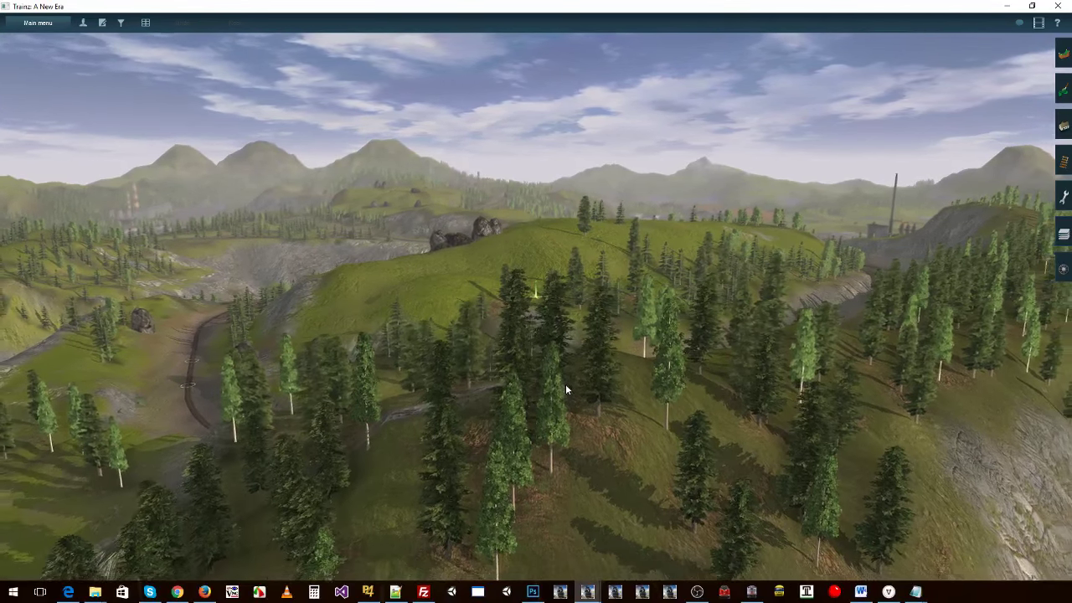
pyautogui.scroll(-2, 561, 385)
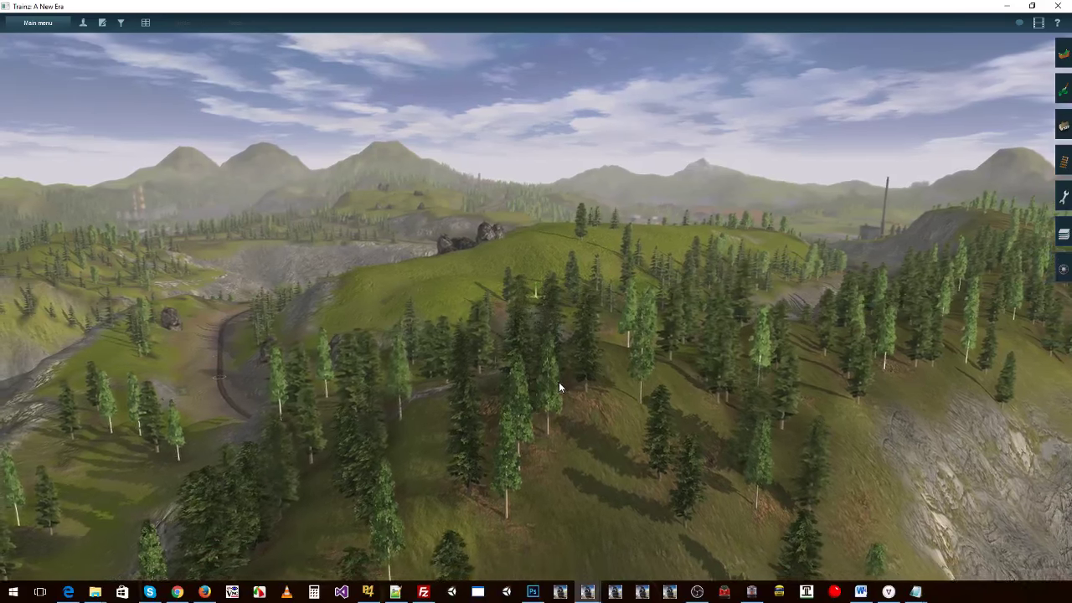
# - Set the tree detail to Ultra in the video settings and apply the change
pyautogui.click(42, 24)
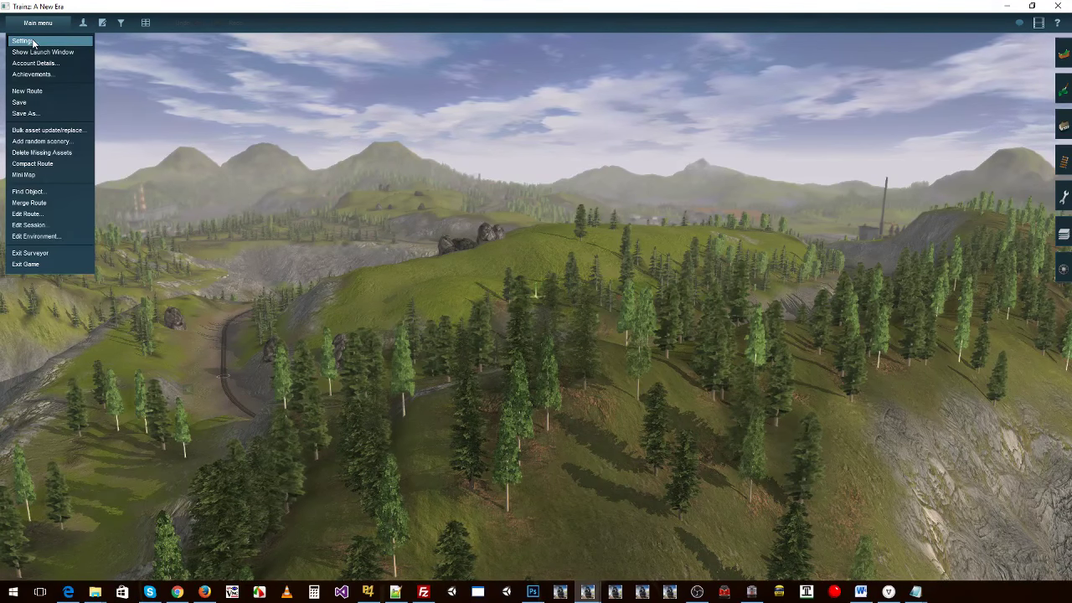
pyautogui.click(23, 41)
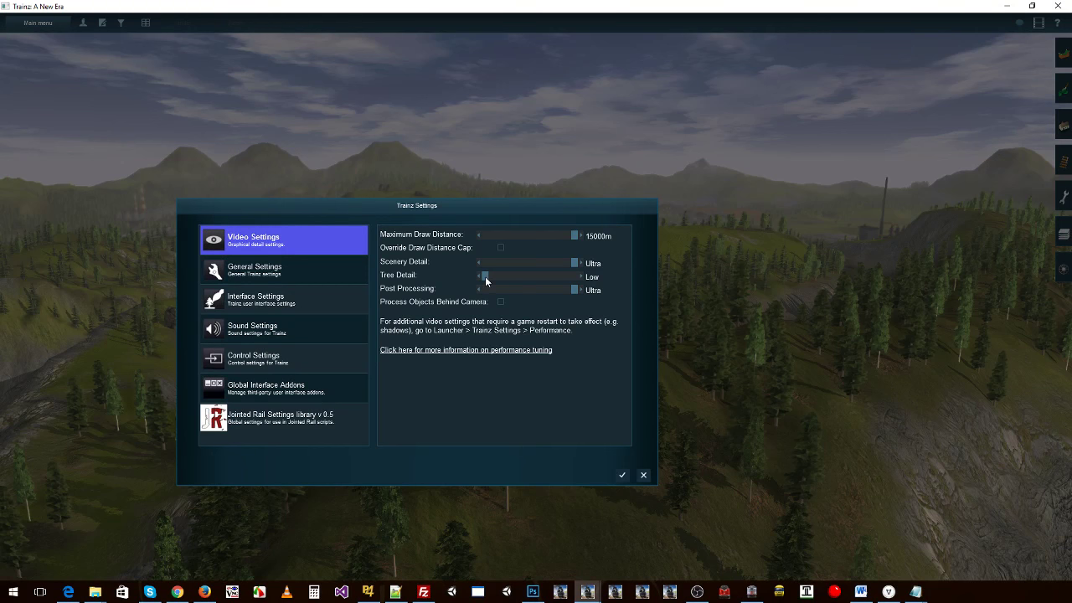
pyautogui.moveTo(485, 277); pyautogui.dragTo(574, 281)
pyautogui.click(622, 476)
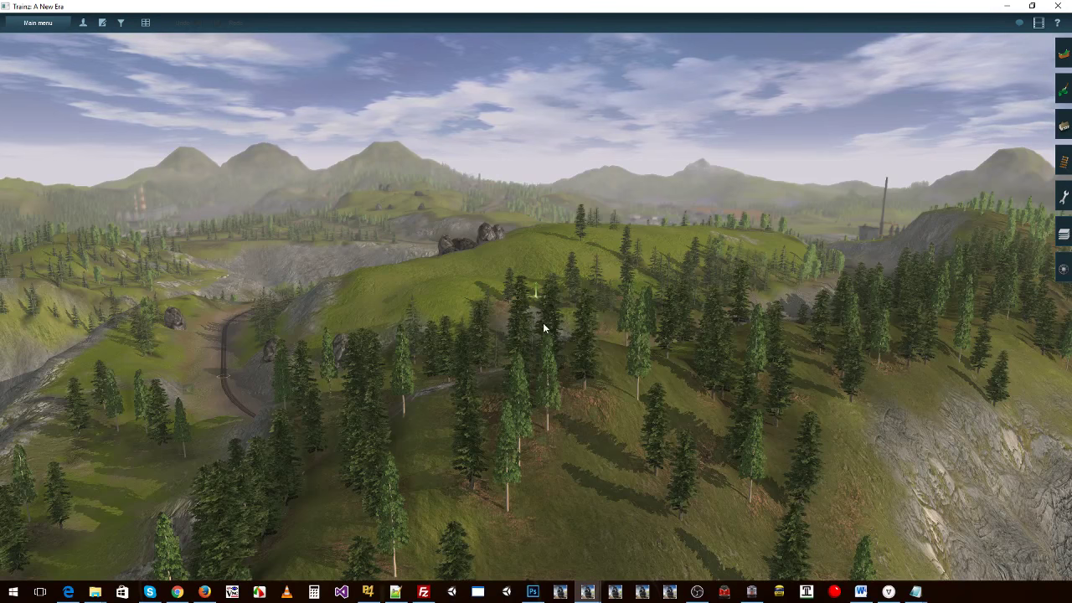
# - Display the list of main Surveyor commands
pyautogui.click(60, 25)
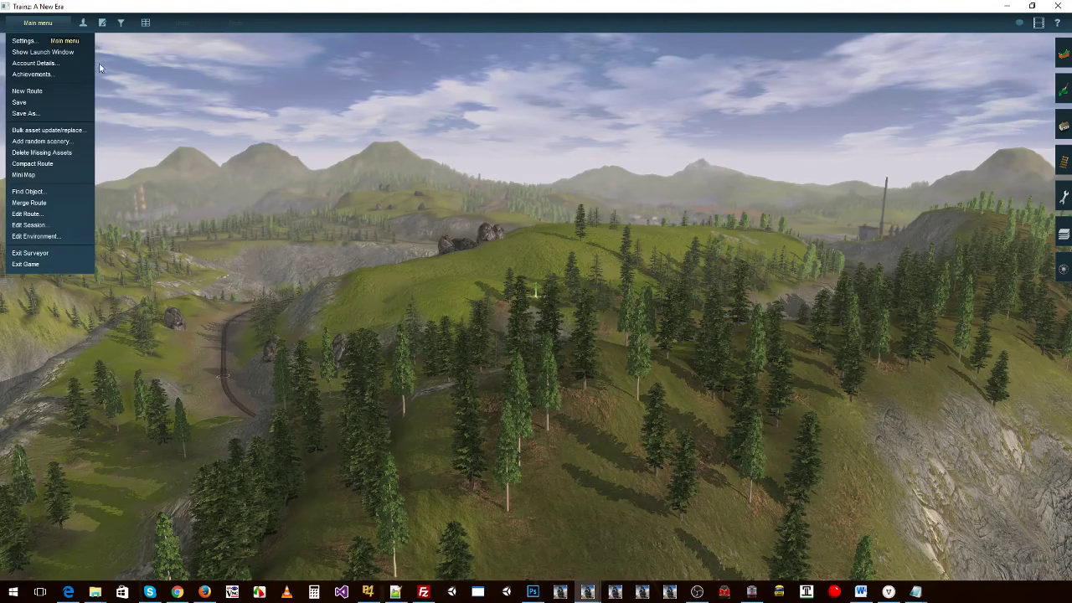